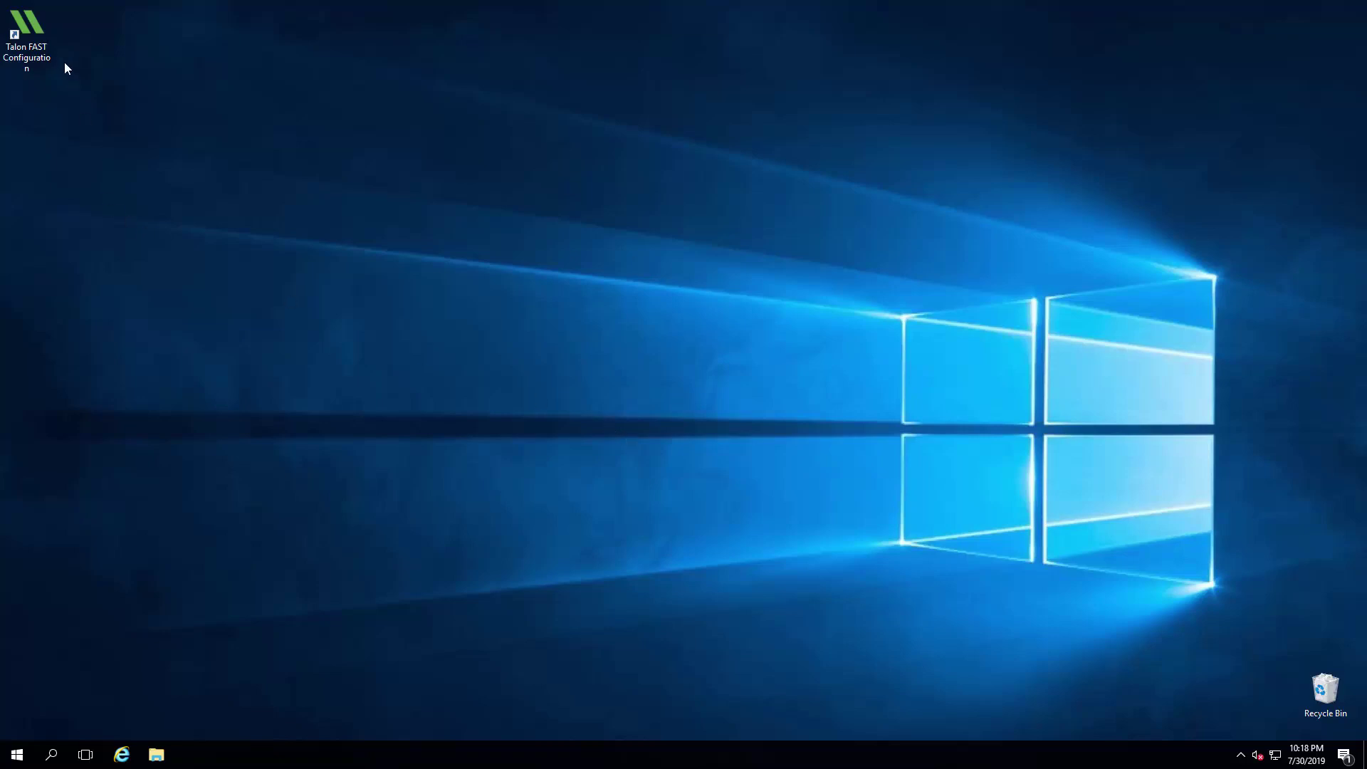
# Step: Launch the Talon FAST console and open the license server registration page from System Configuration
pyautogui.click(41, 65)
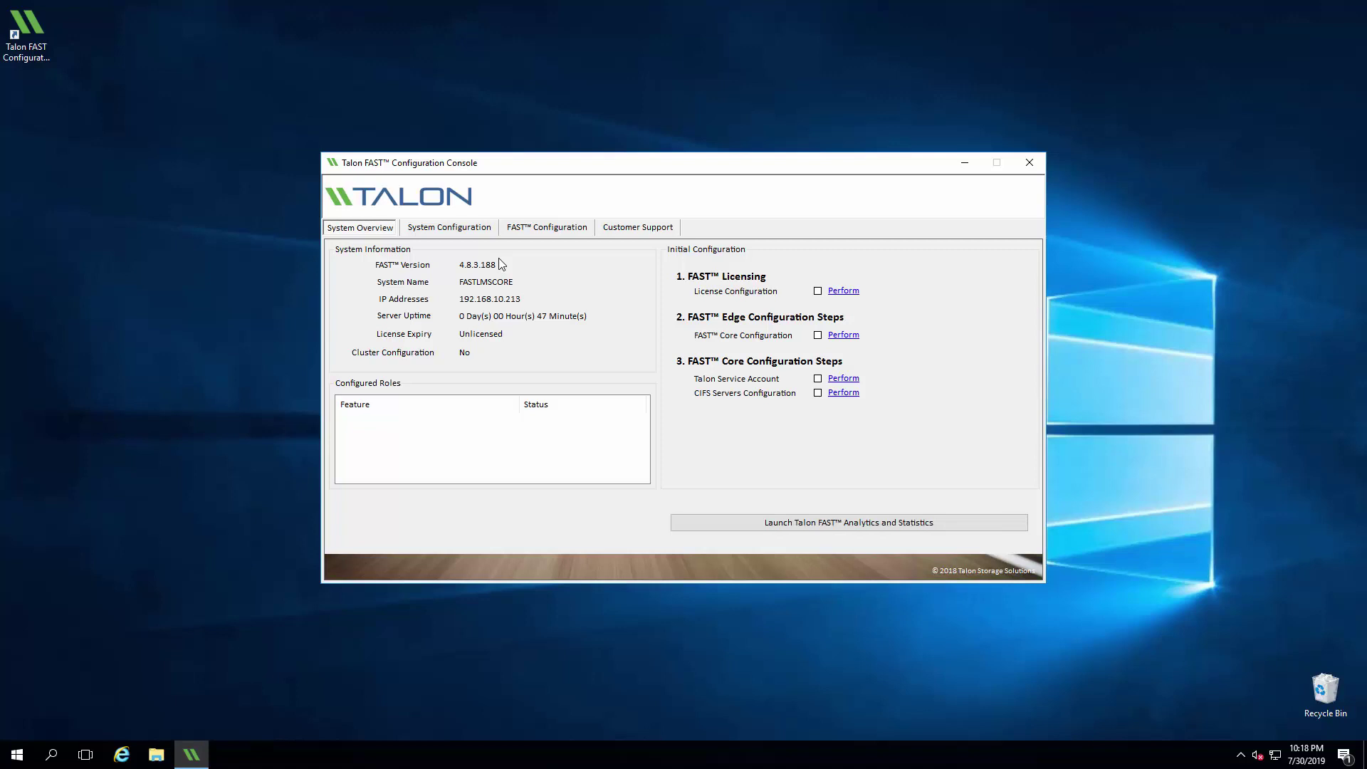
pyautogui.click(449, 227)
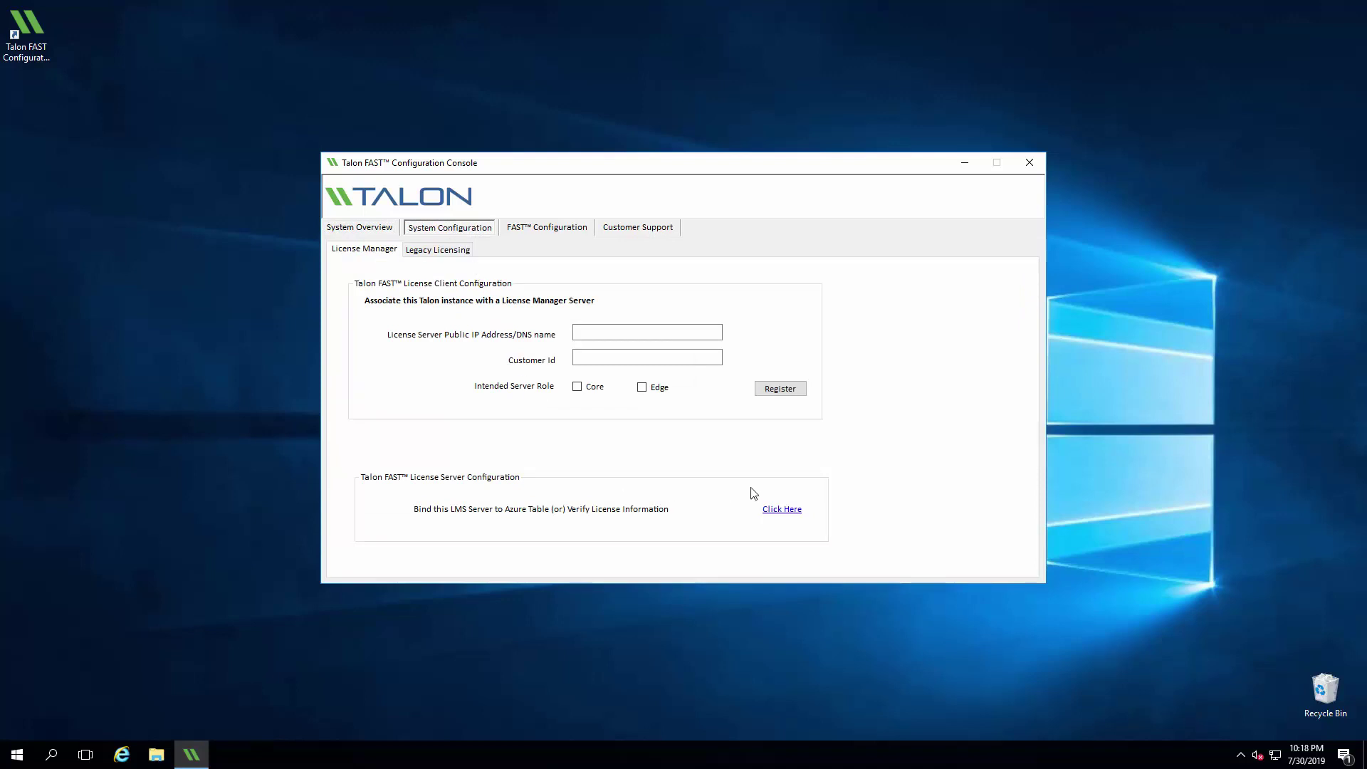
pyautogui.click(781, 509)
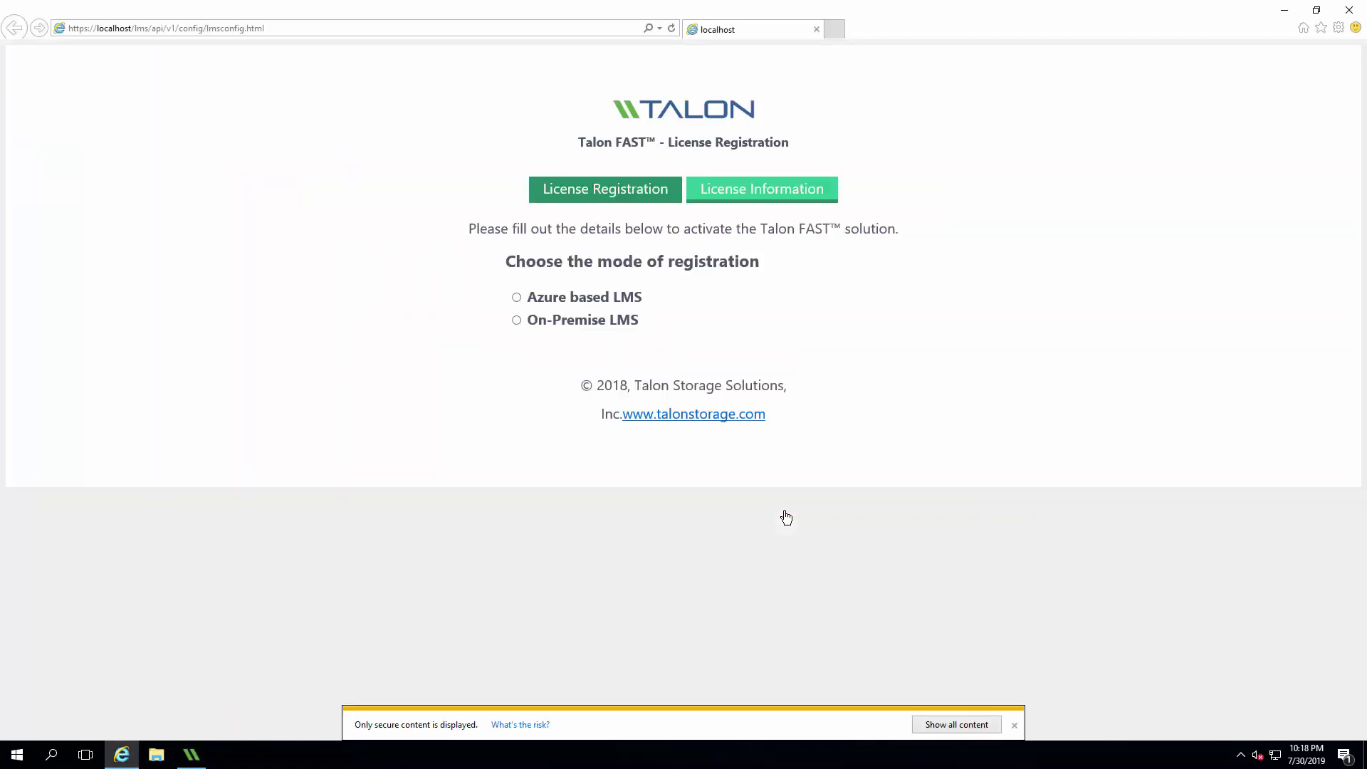
# Step: Register an On-Premise LMS using the customer ID after allowing all page content
pyautogui.click(955, 724)
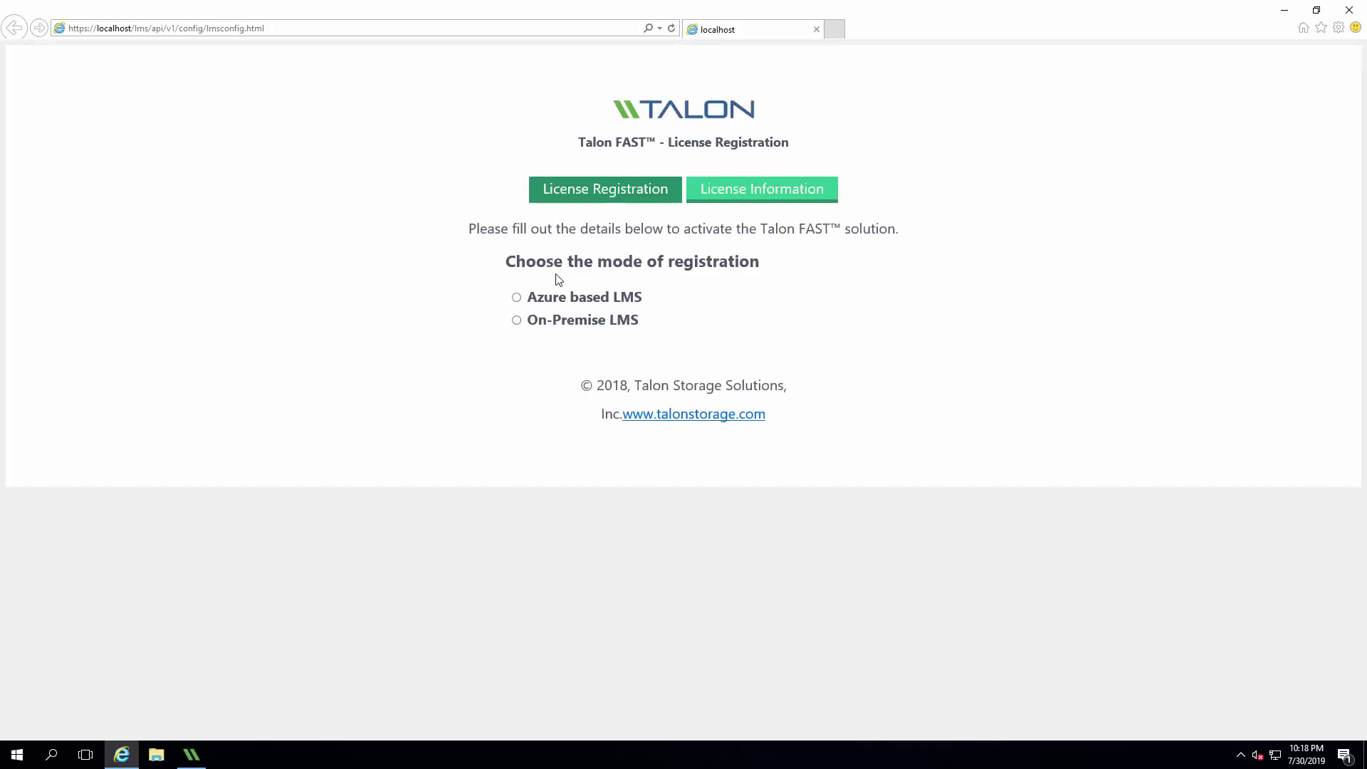
pyautogui.click(565, 324)
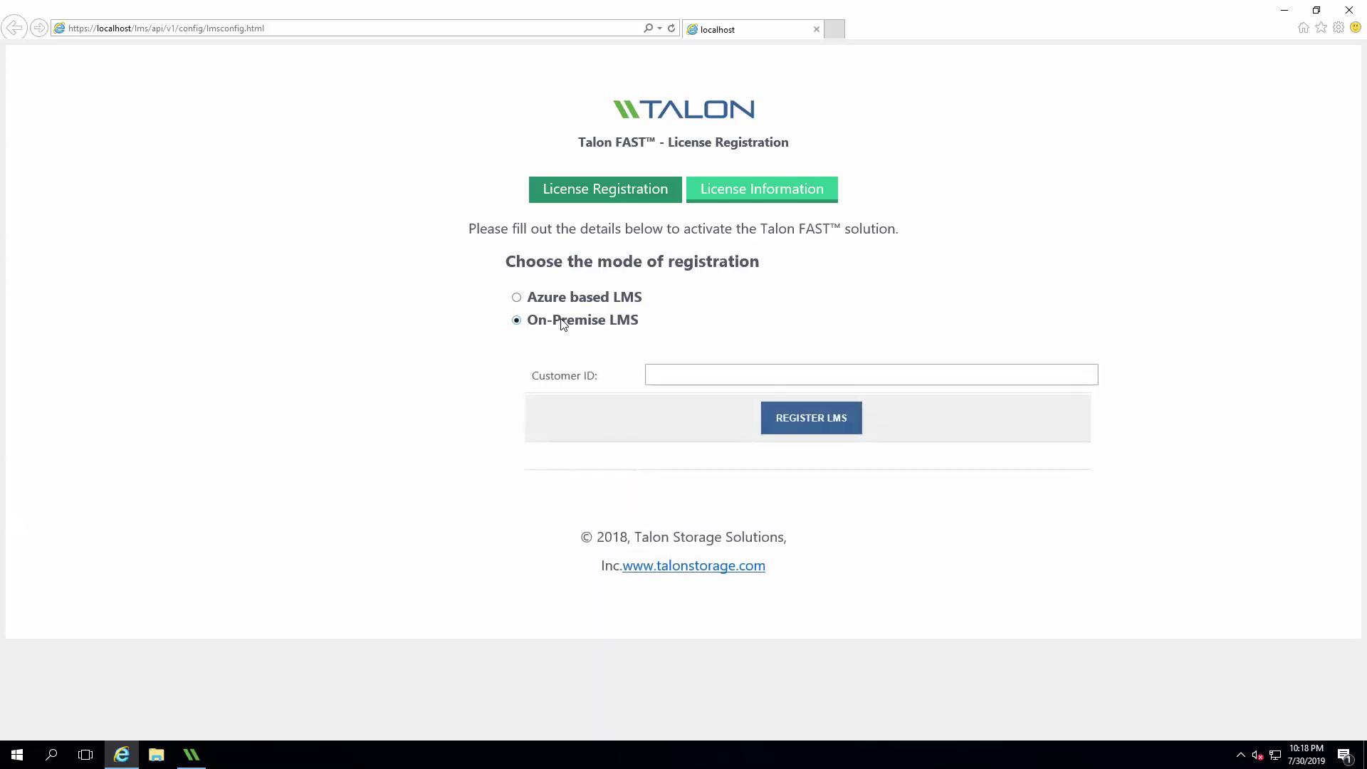
pyautogui.click(743, 366)
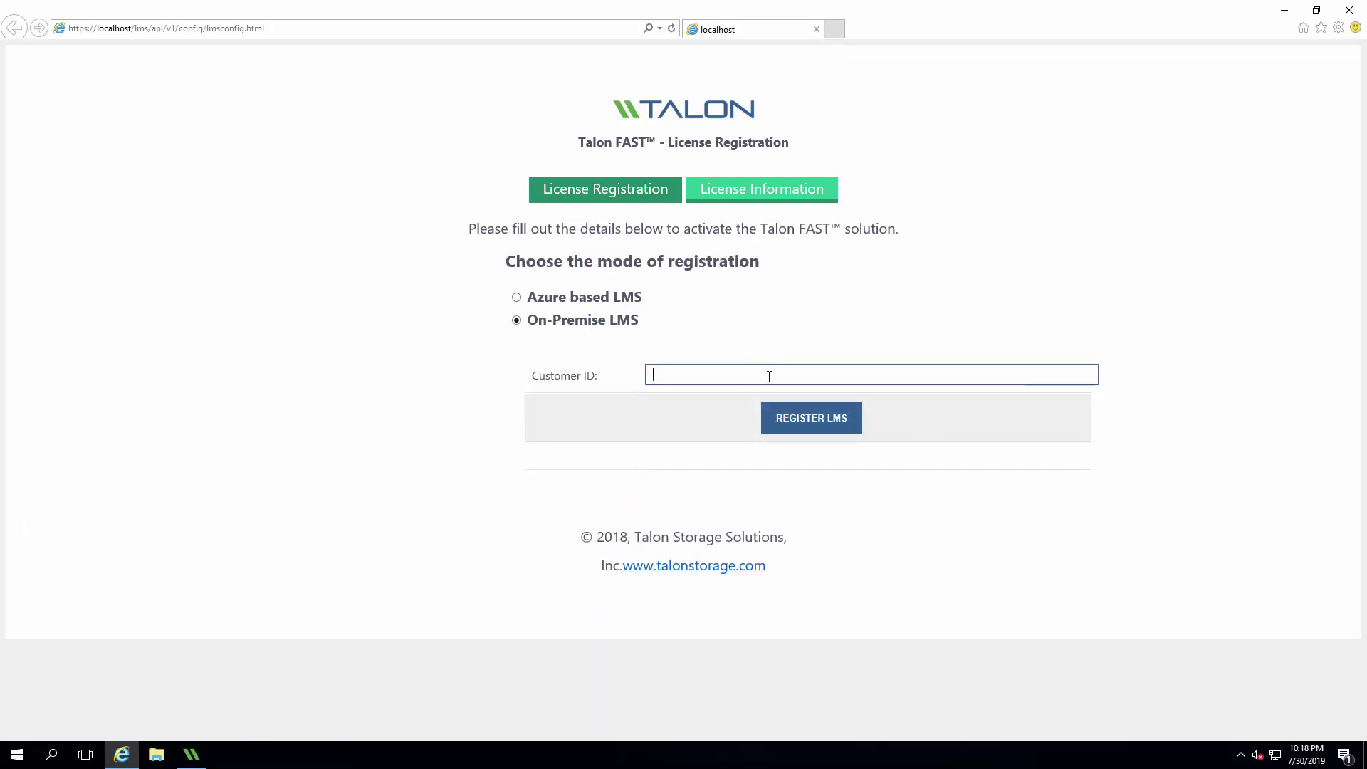
pyautogui.write('N00700000')
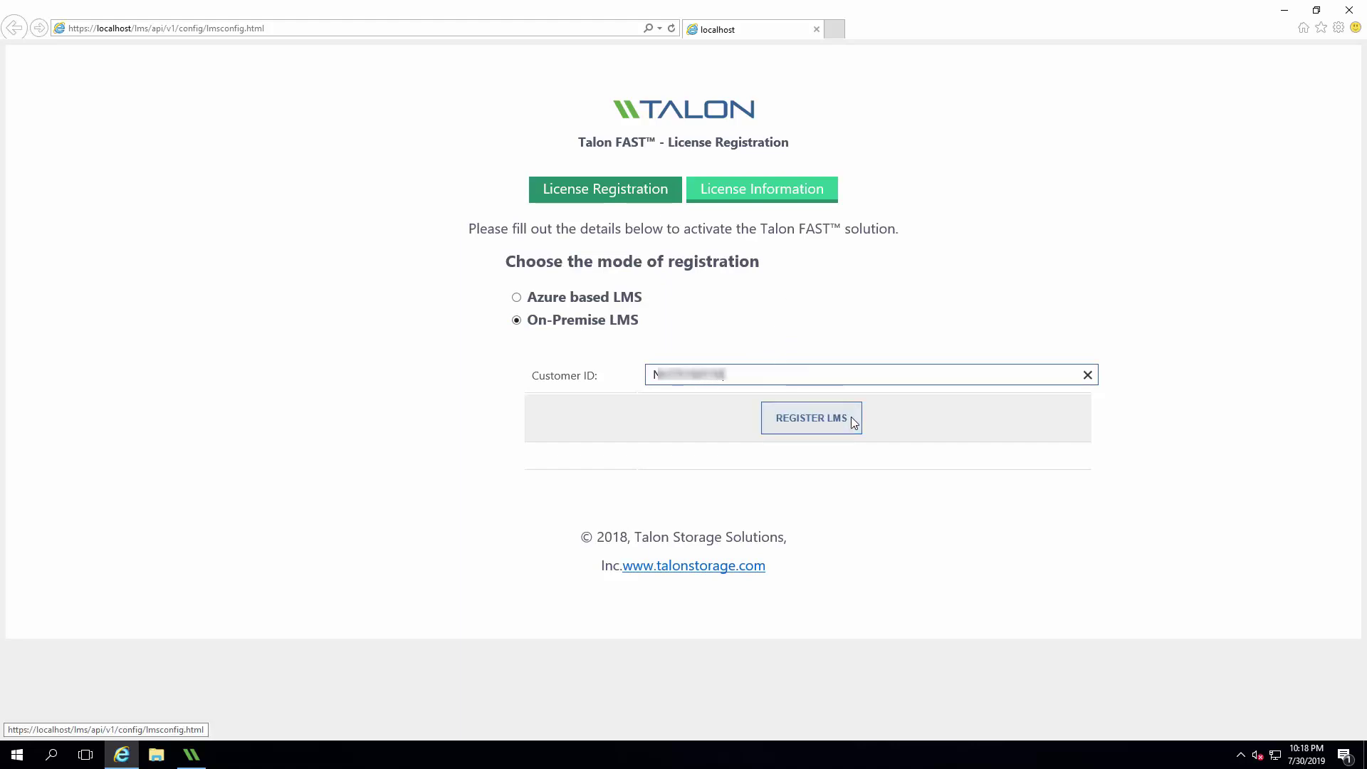
pyautogui.click(852, 420)
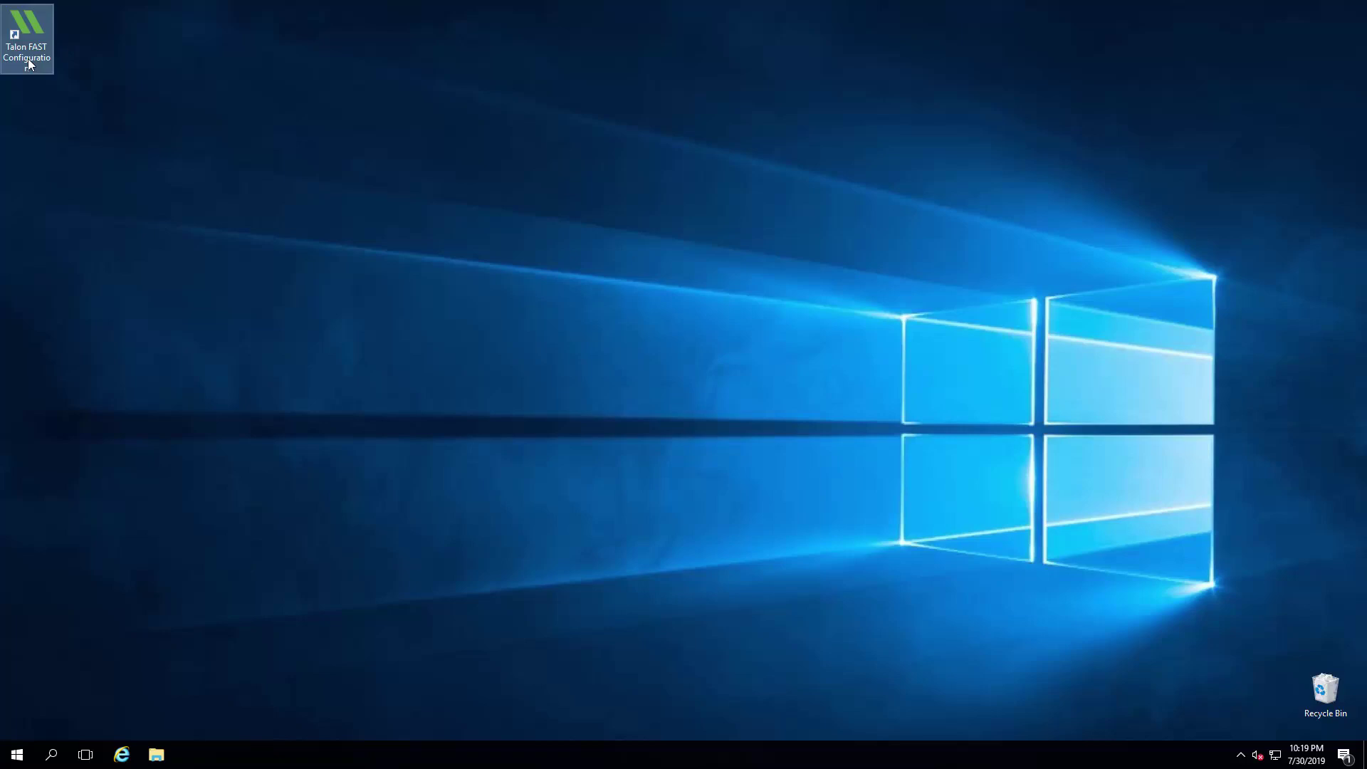
# Step: Register this server as Core with license server 192.168.10.213 and the customer ID
pyautogui.click(29, 64)
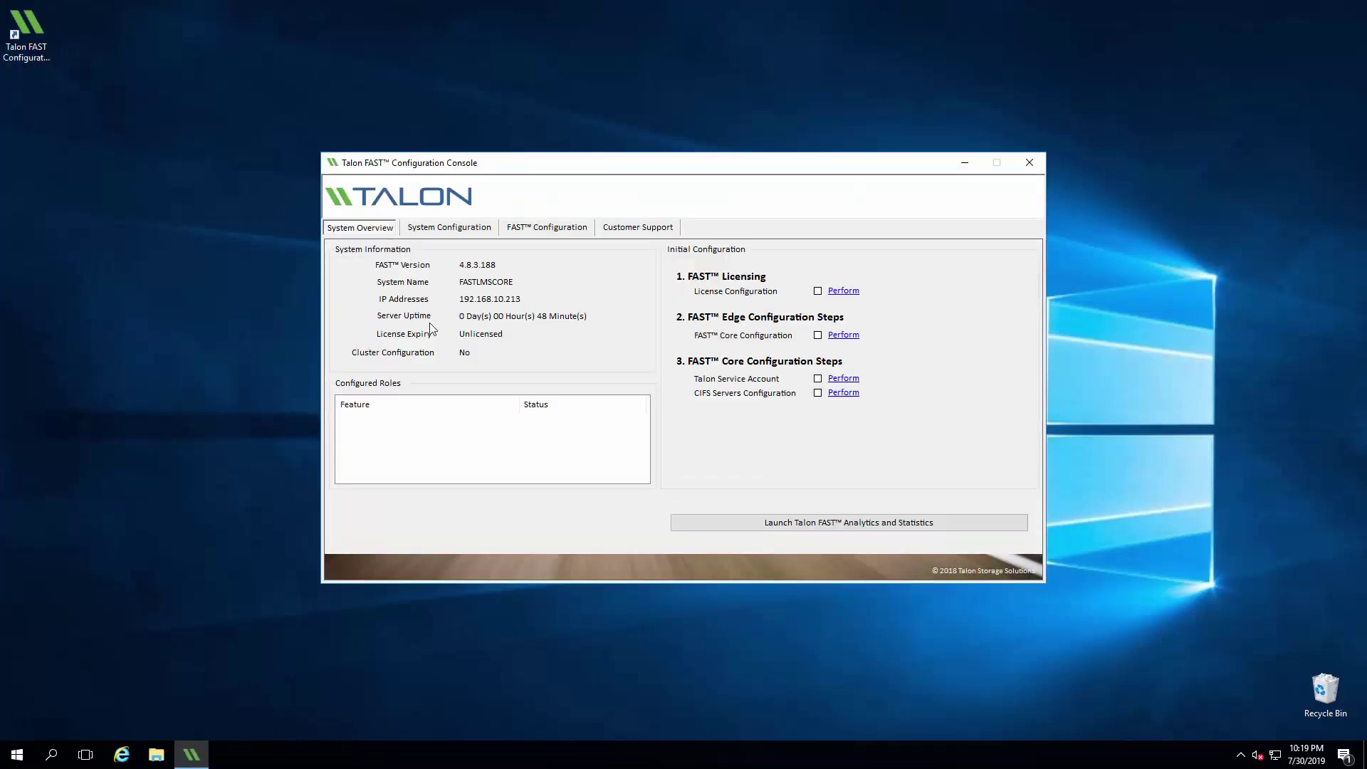
pyautogui.click(455, 228)
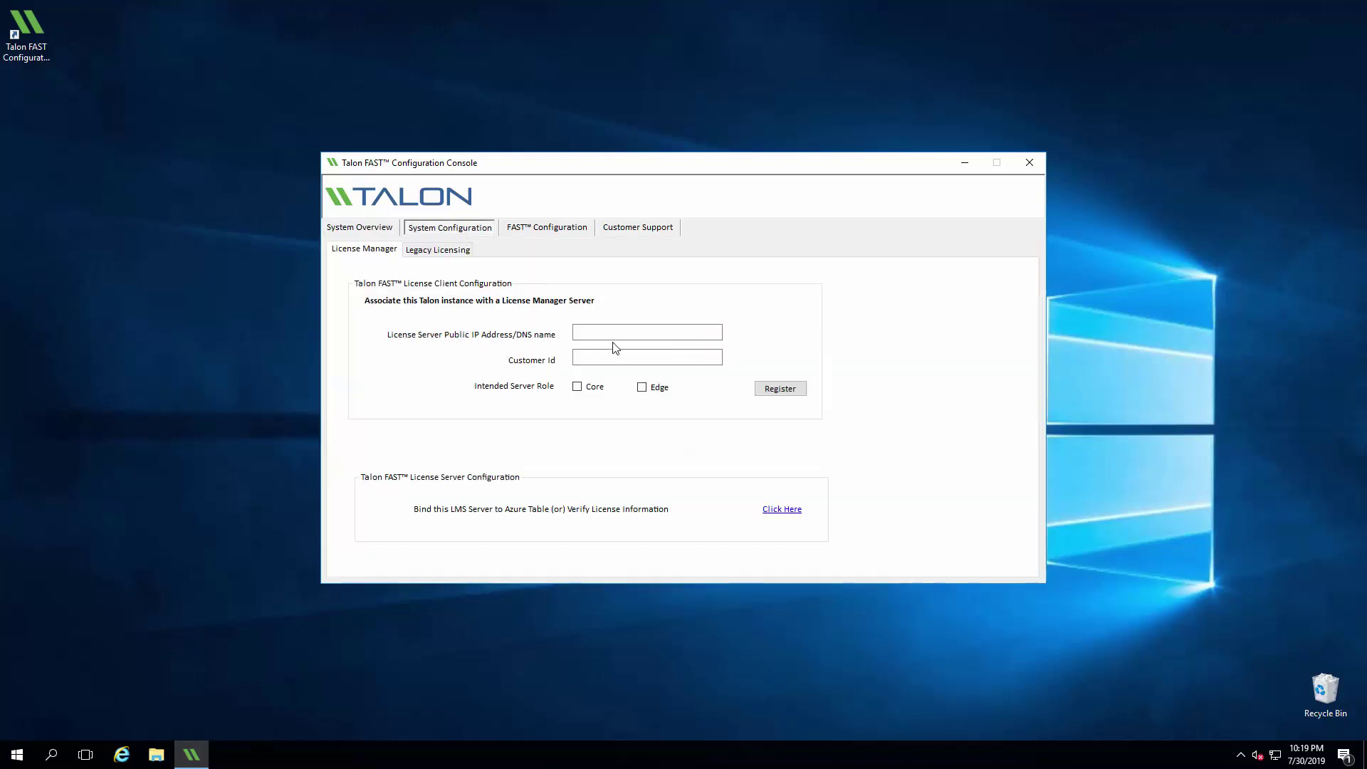
pyautogui.write('192.168.10.213')
pyautogui.press('Tab')
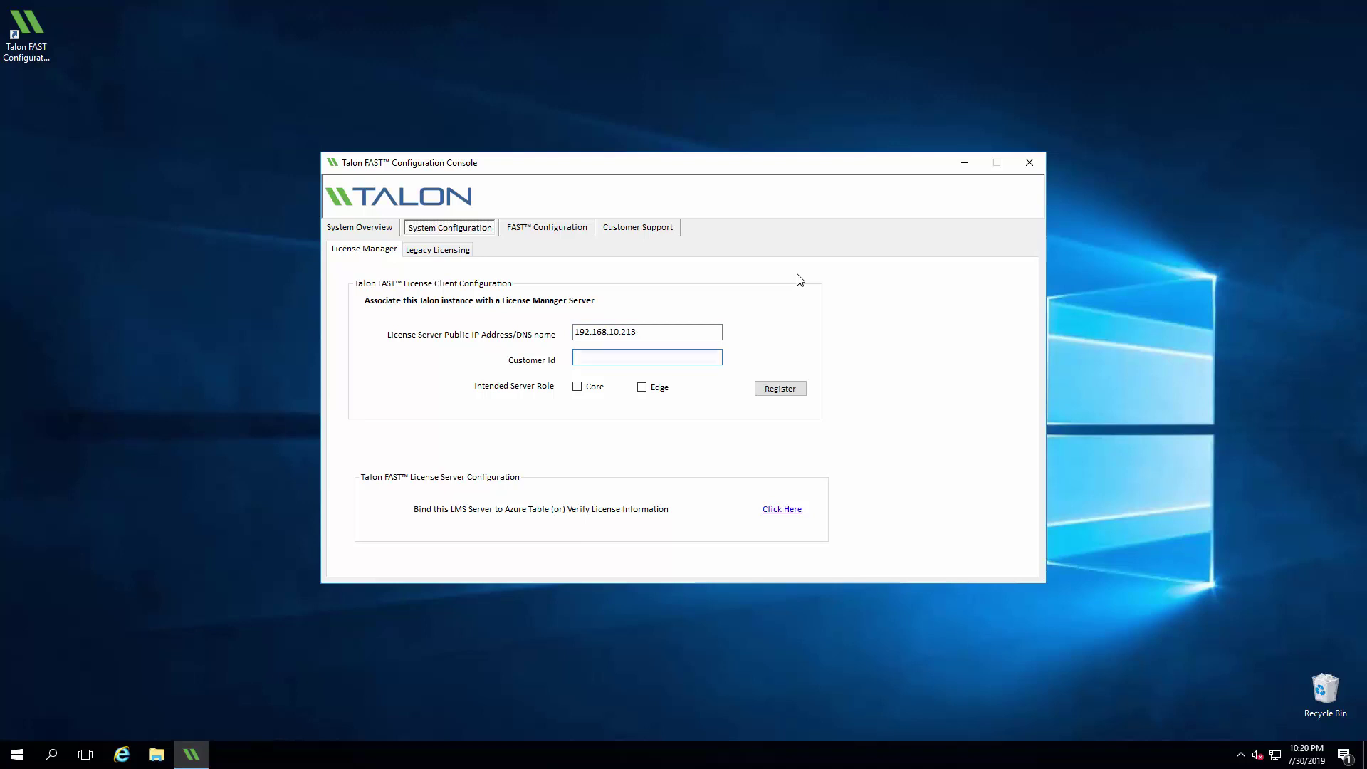
pyautogui.write('N123456789')
pyautogui.click(596, 387)
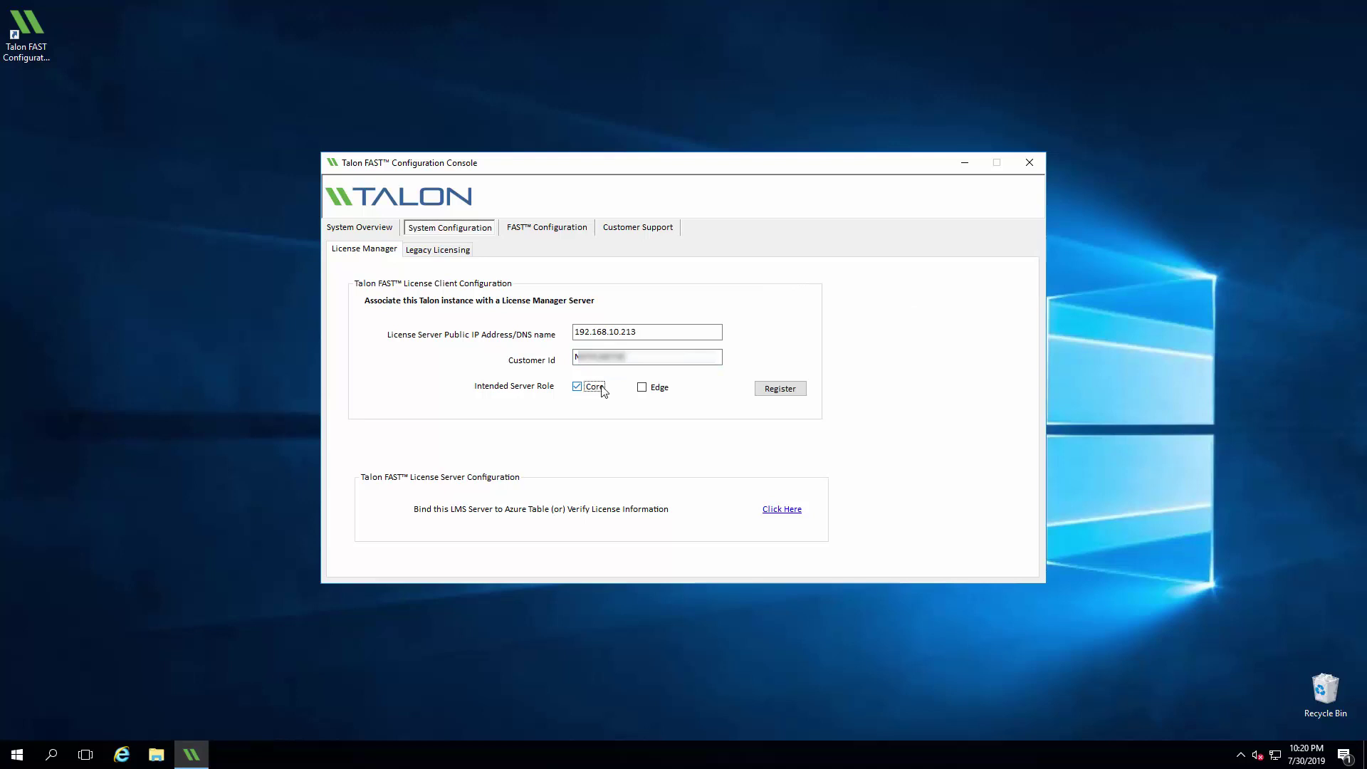
pyautogui.click(789, 393)
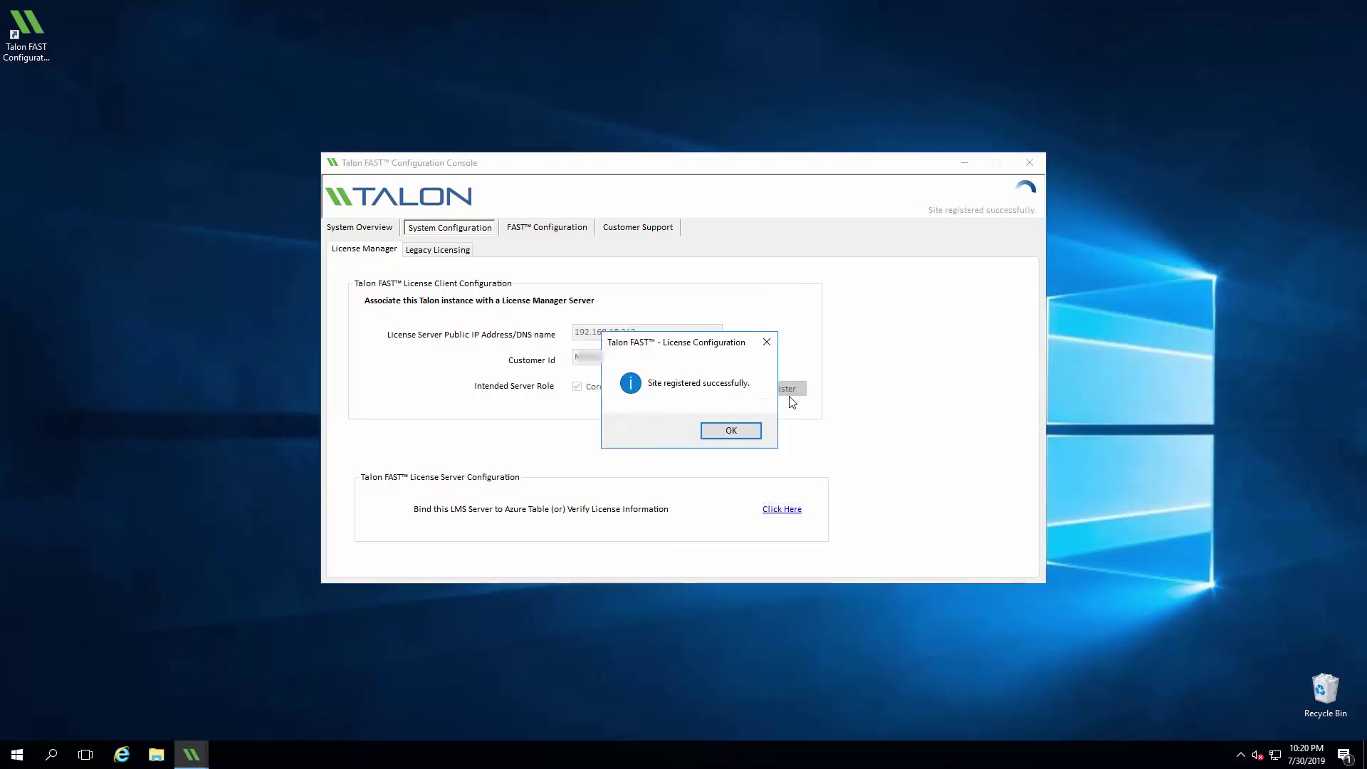
pyautogui.click(744, 434)
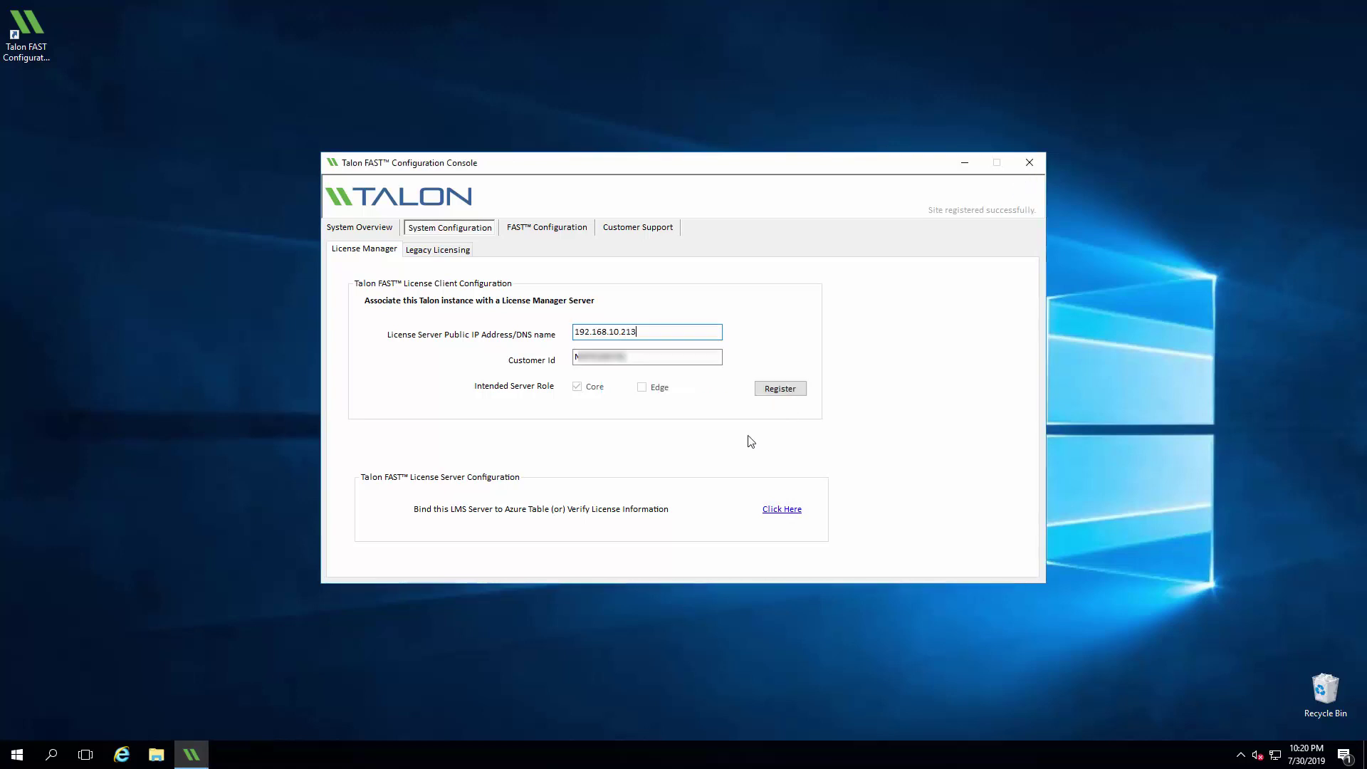
pyautogui.click(568, 229)
# Step: Replace LocalSystem with a domain service account and its password as the Talon service user
pyautogui.click(370, 286)
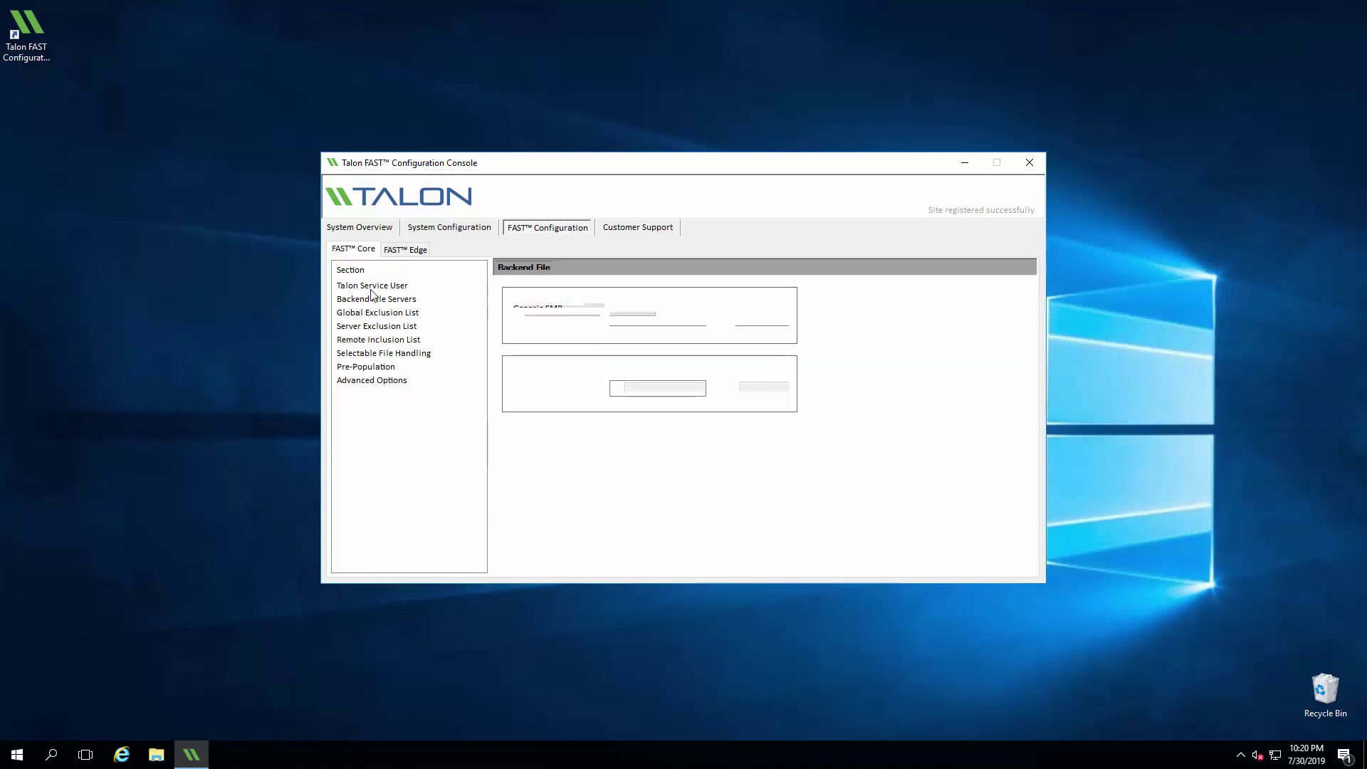
pyautogui.click(640, 341)
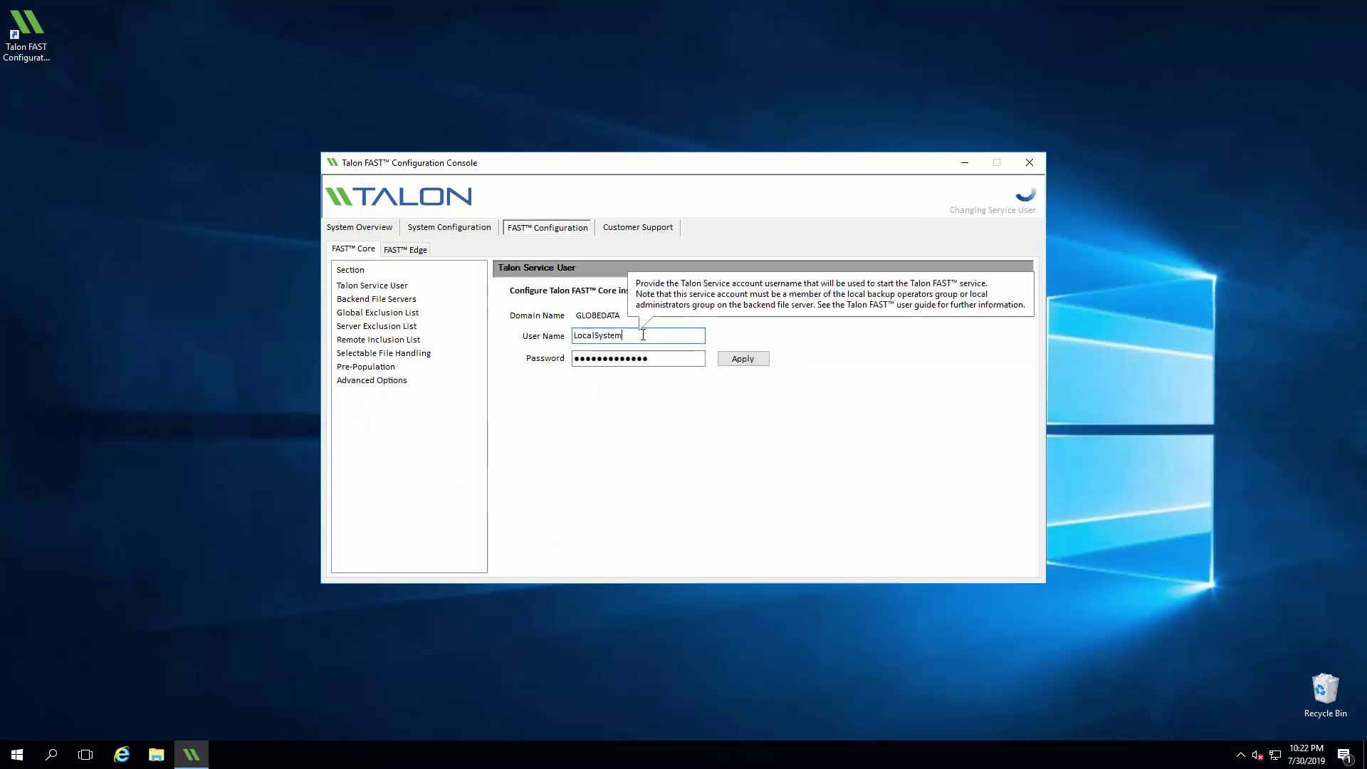
pyautogui.doubleClick(643, 335)
pyautogui.write('!svc-ta')
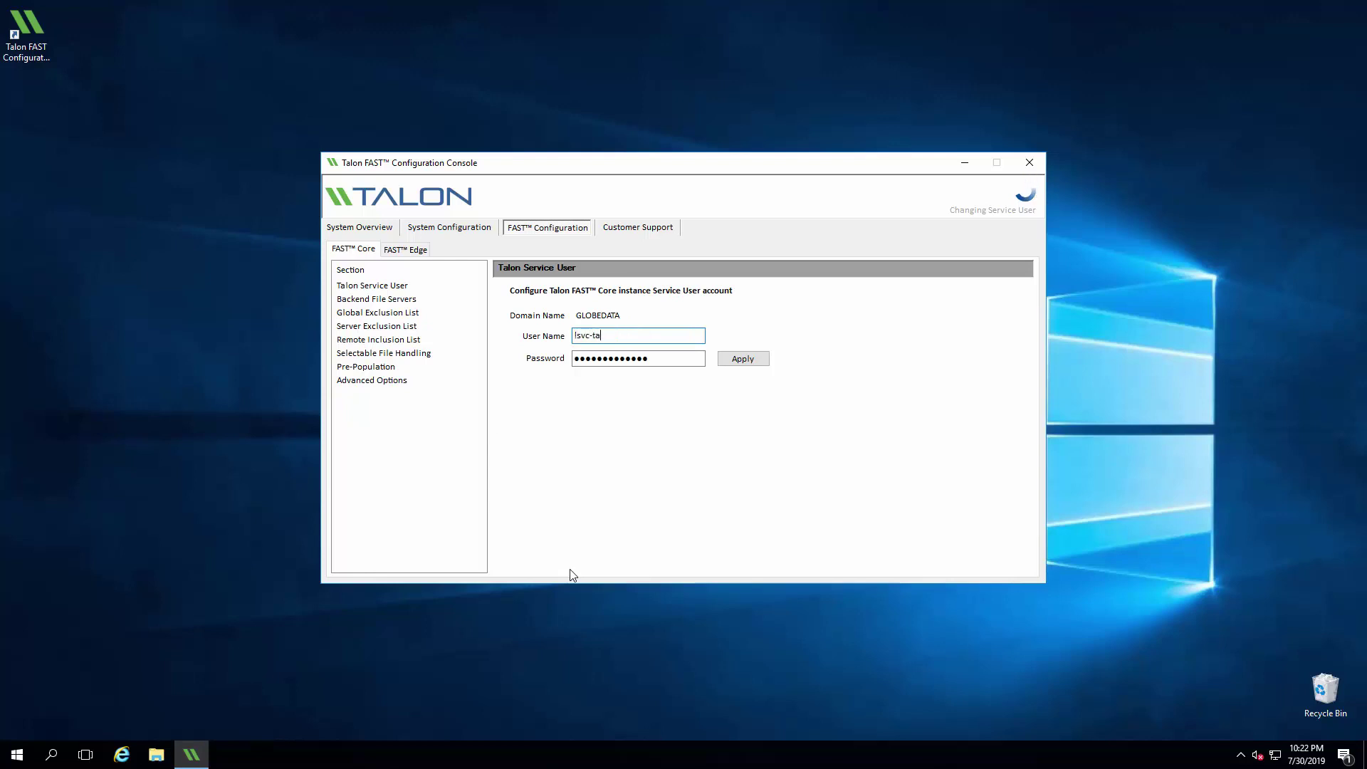
pyautogui.write('lon')
pyautogui.press('Tab')
pyautogui.write('••••••••••')
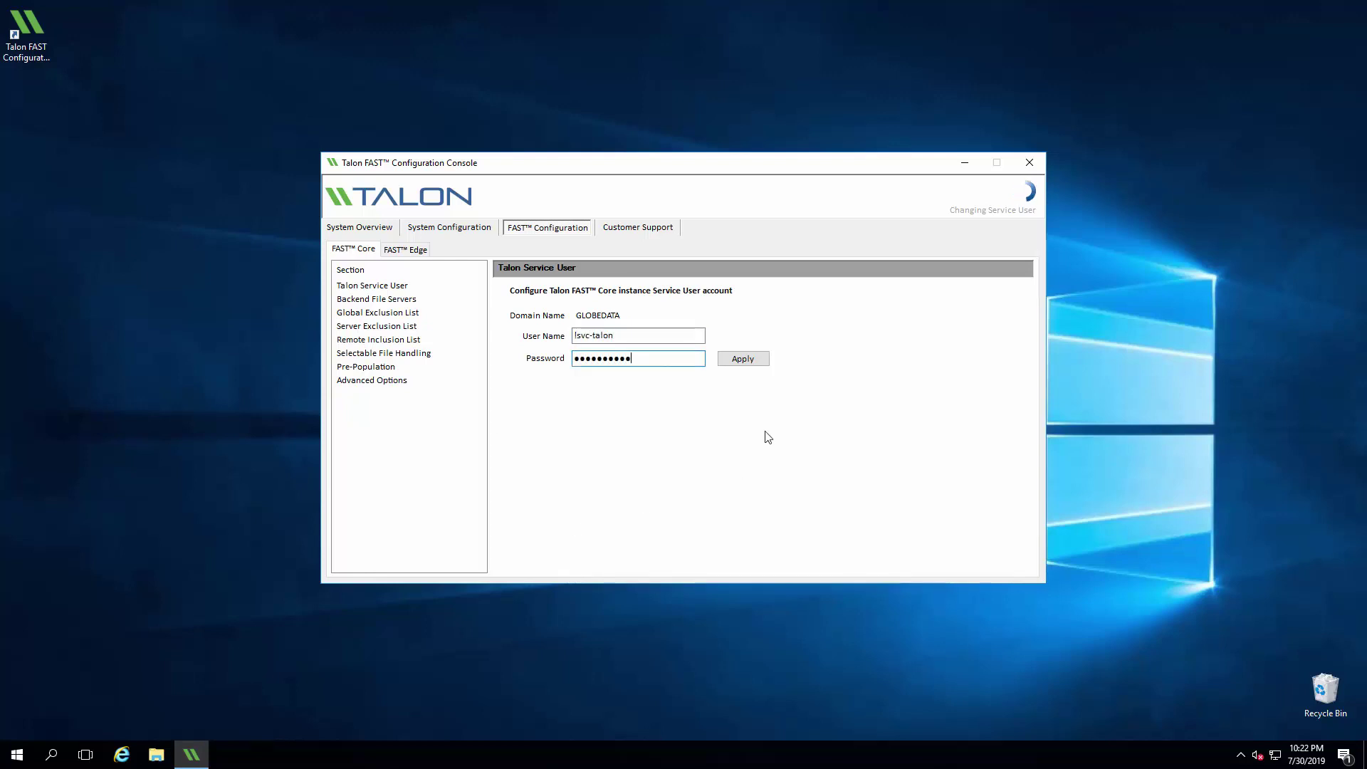
pyautogui.click(743, 358)
pyautogui.click(739, 431)
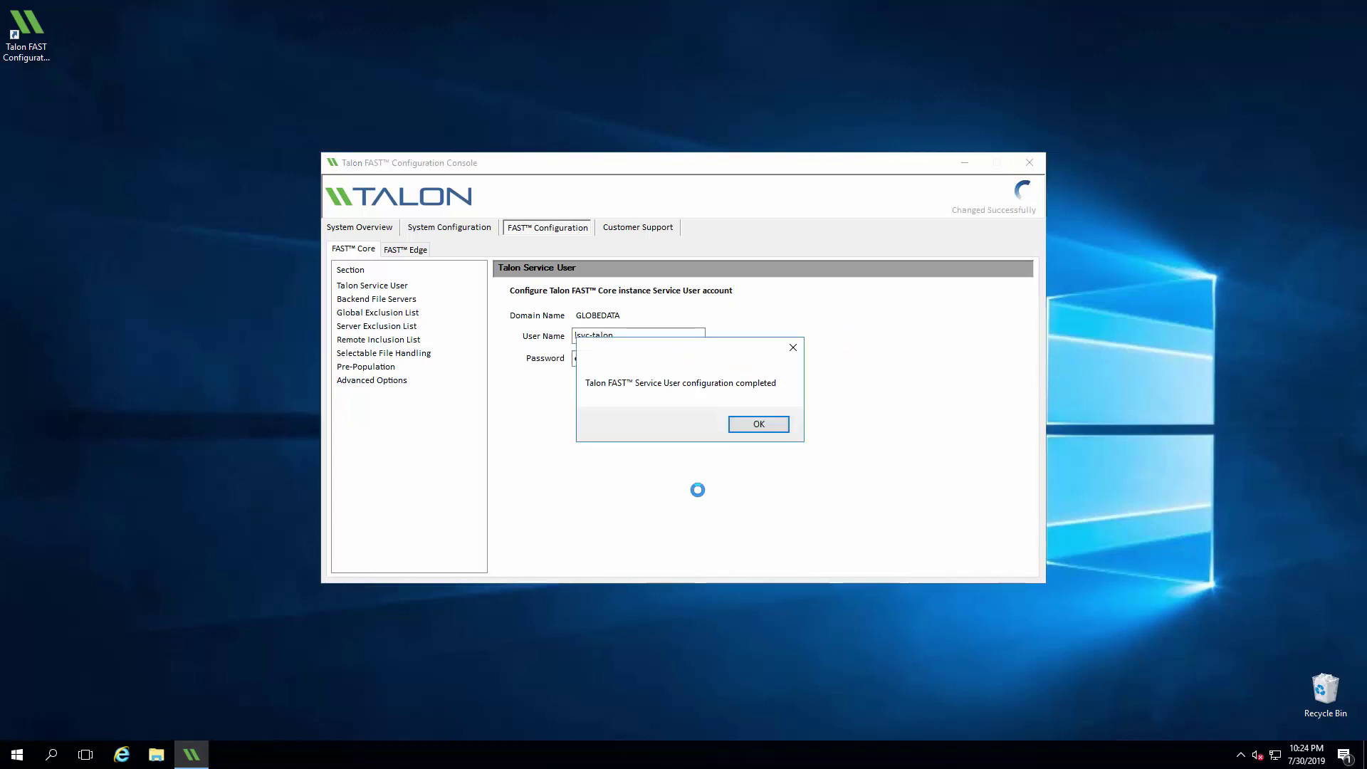
pyautogui.click(781, 425)
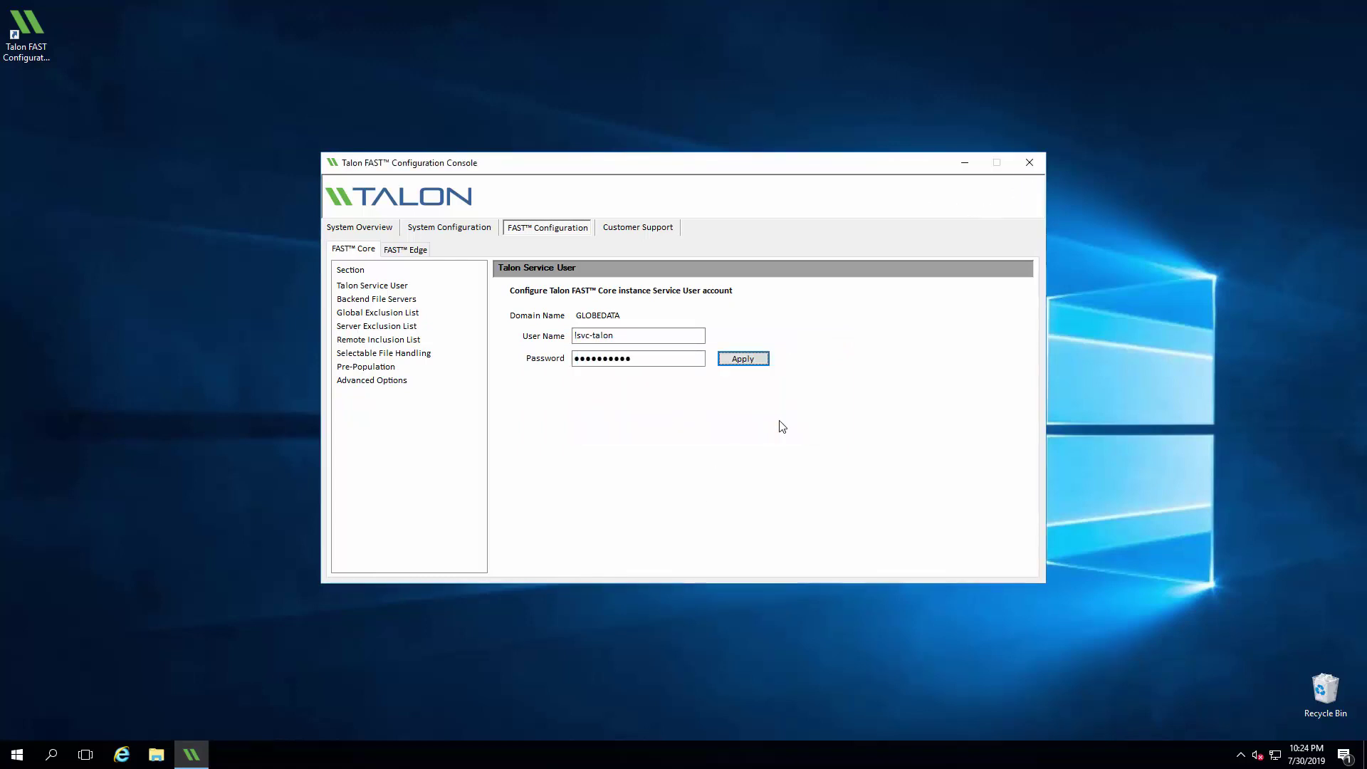
# Step: Add HQDCFS01 to the Backend File Servers list and confirm the applied changes
pyautogui.click(385, 303)
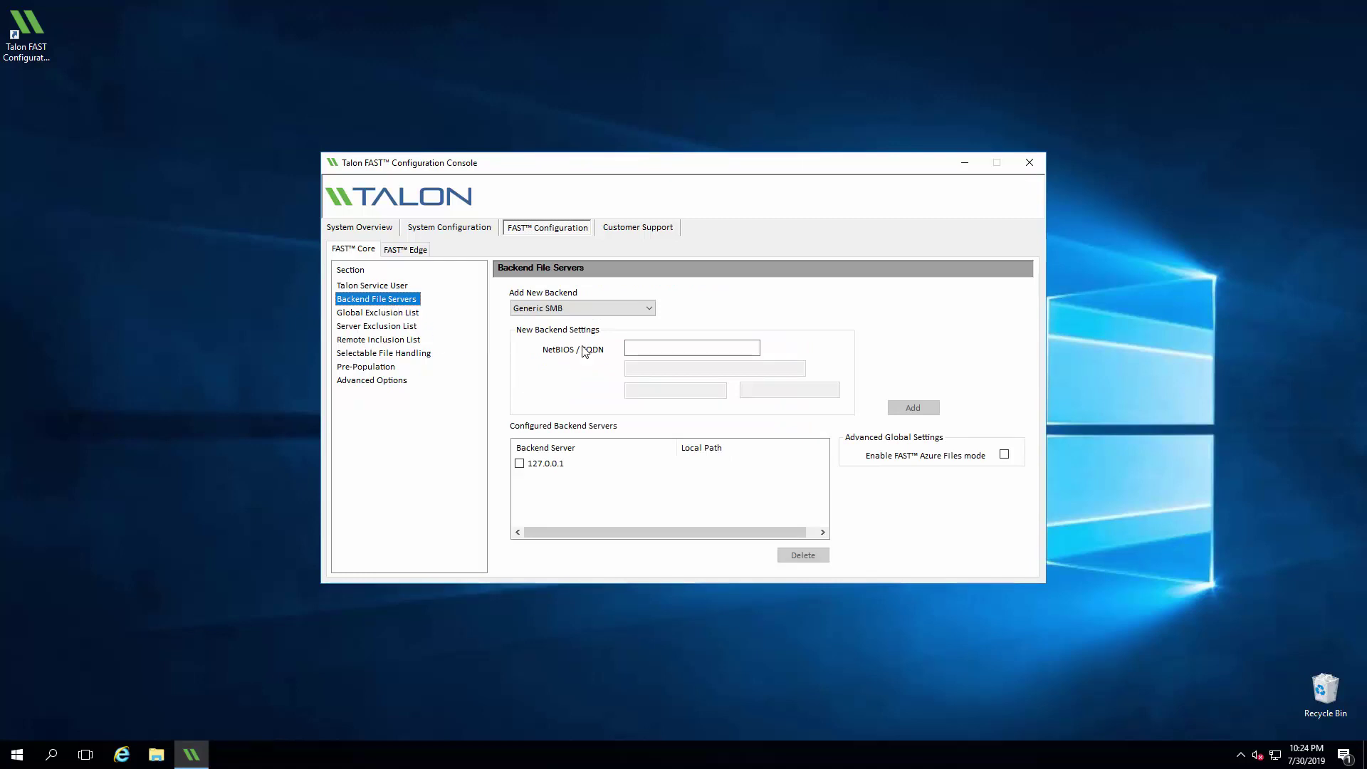
pyautogui.click(664, 350)
pyautogui.write('HQD')
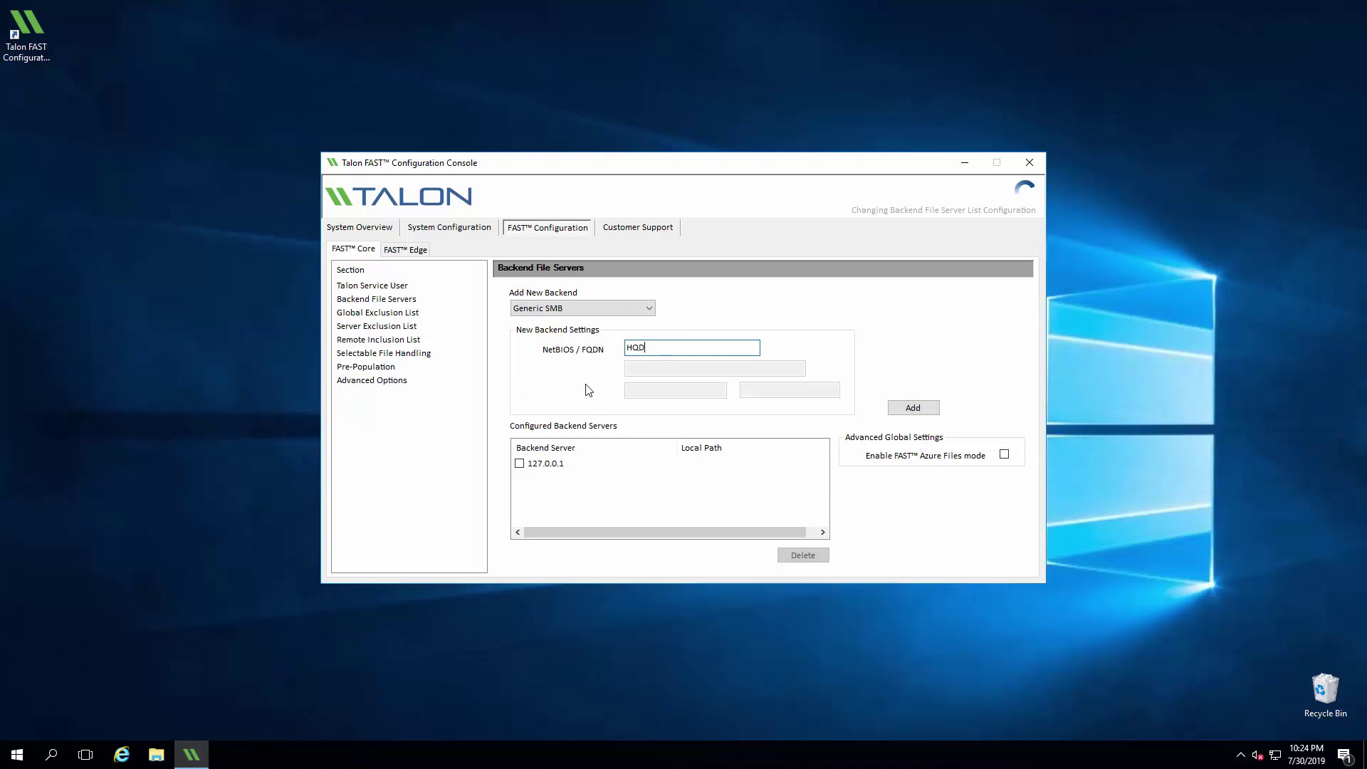
pyautogui.write('CFS01')
pyautogui.click(903, 407)
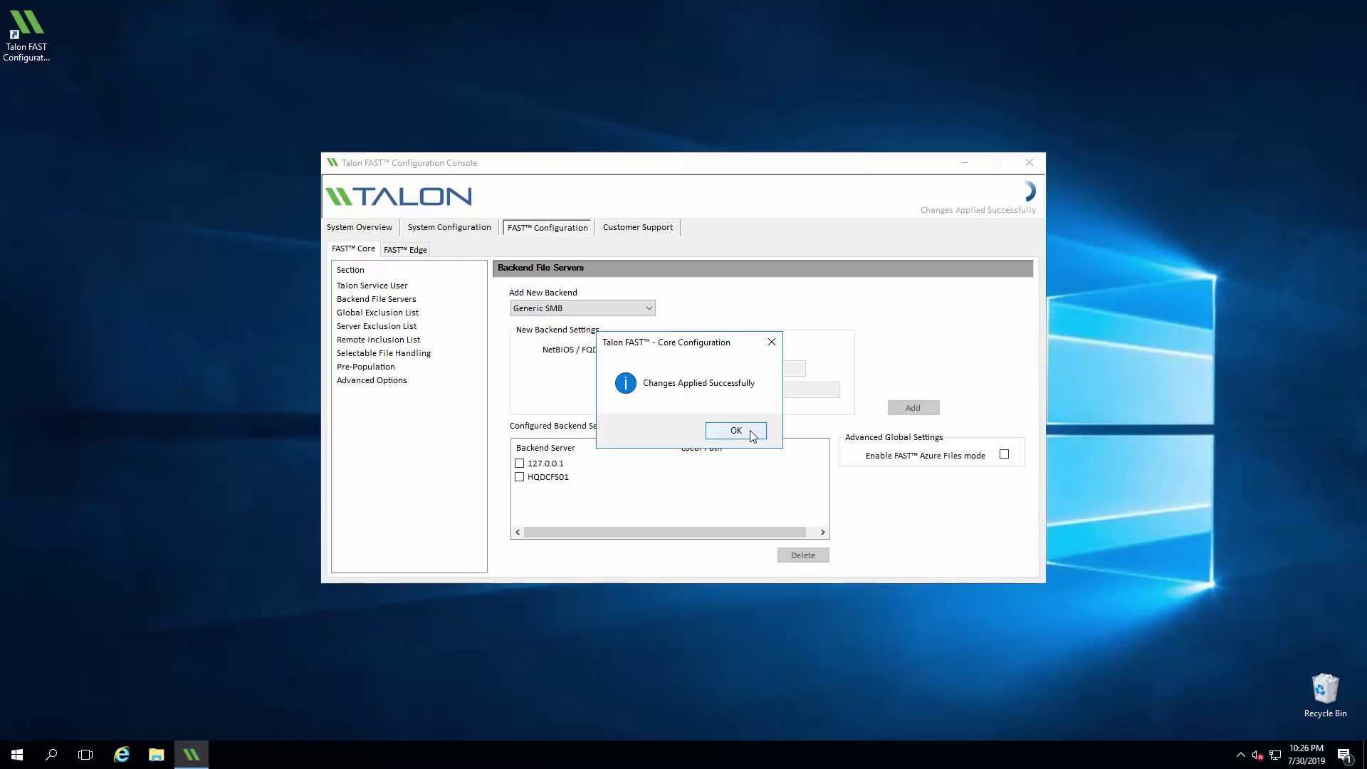
pyautogui.click(737, 430)
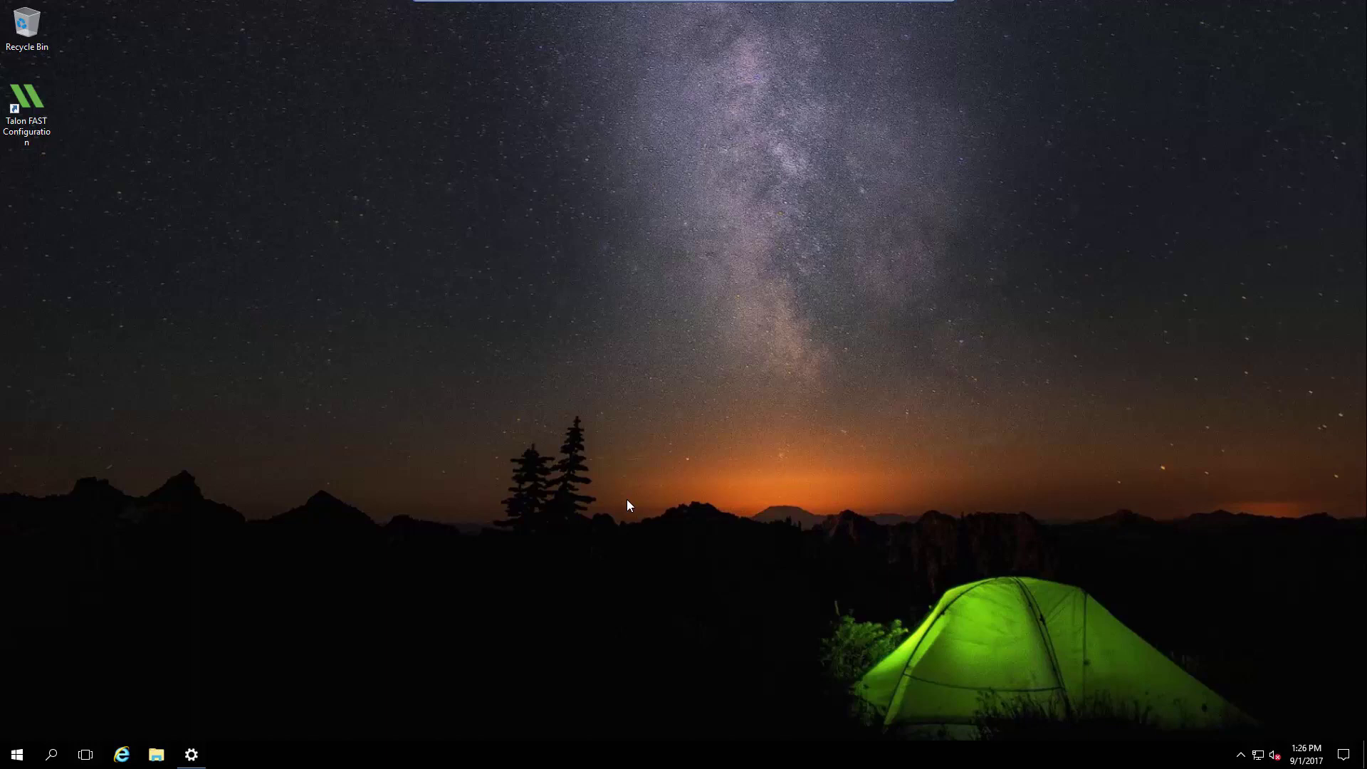
# Step: Register this instance as Edge with license server 72.16.10.1 and the customer ID
pyautogui.doubleClick(43, 132)
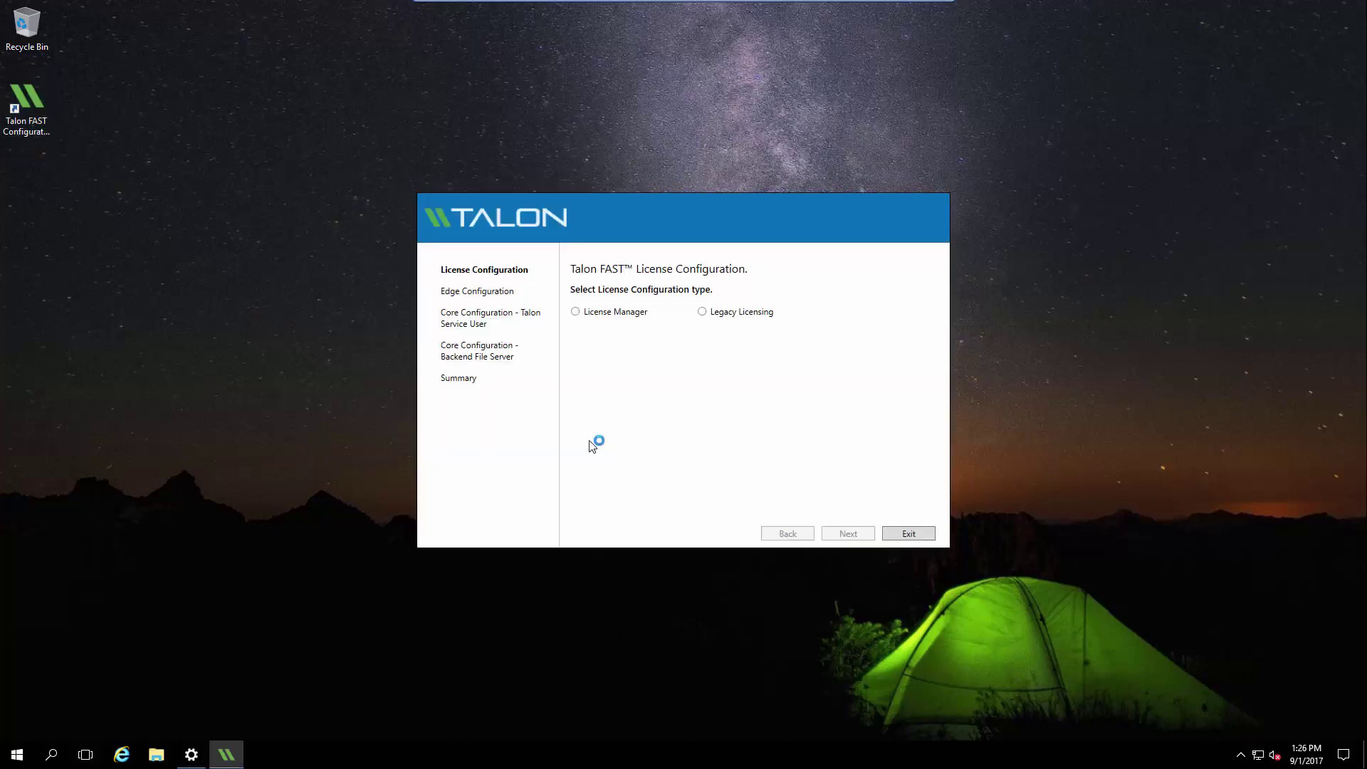
pyautogui.click(638, 317)
pyautogui.click(807, 383)
pyautogui.write('7')
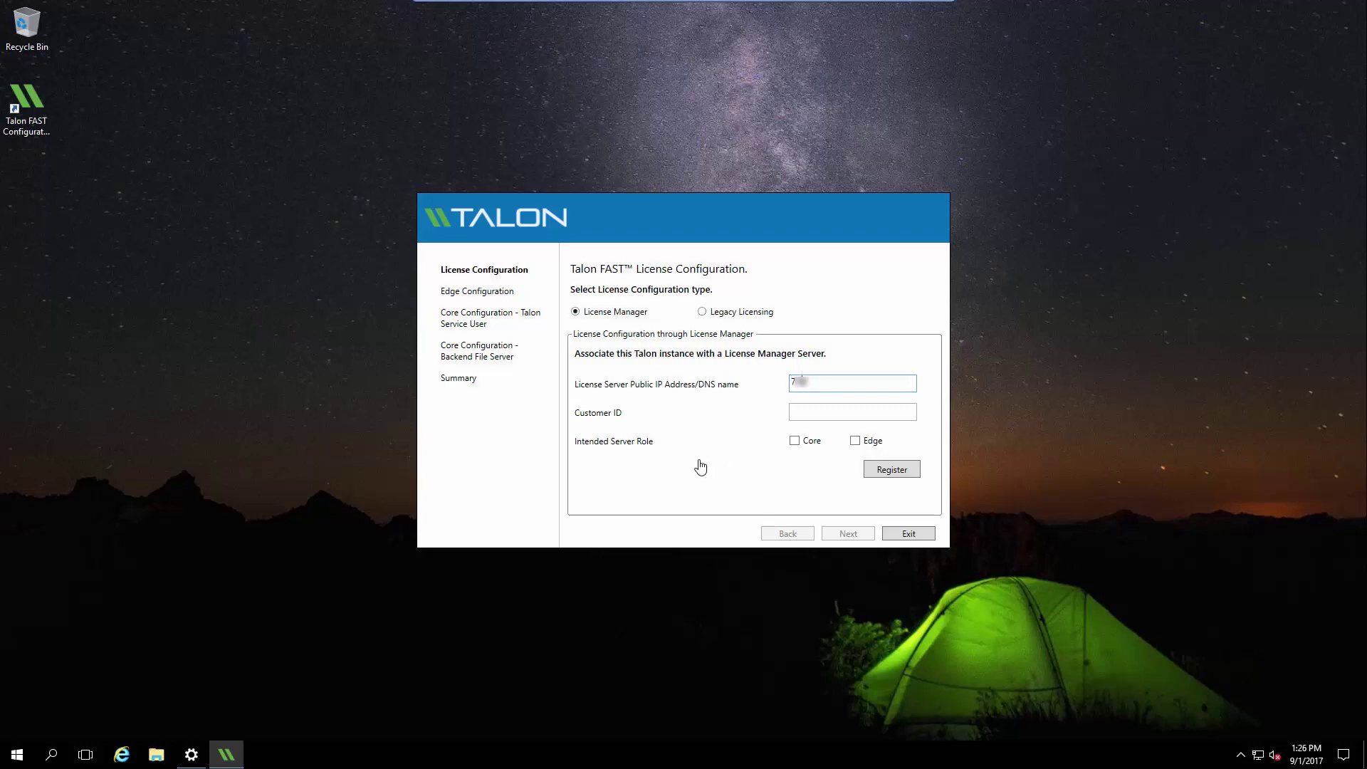
pyautogui.write('2.16.10.1')
pyautogui.click(837, 419)
pyautogui.write('lab12345')
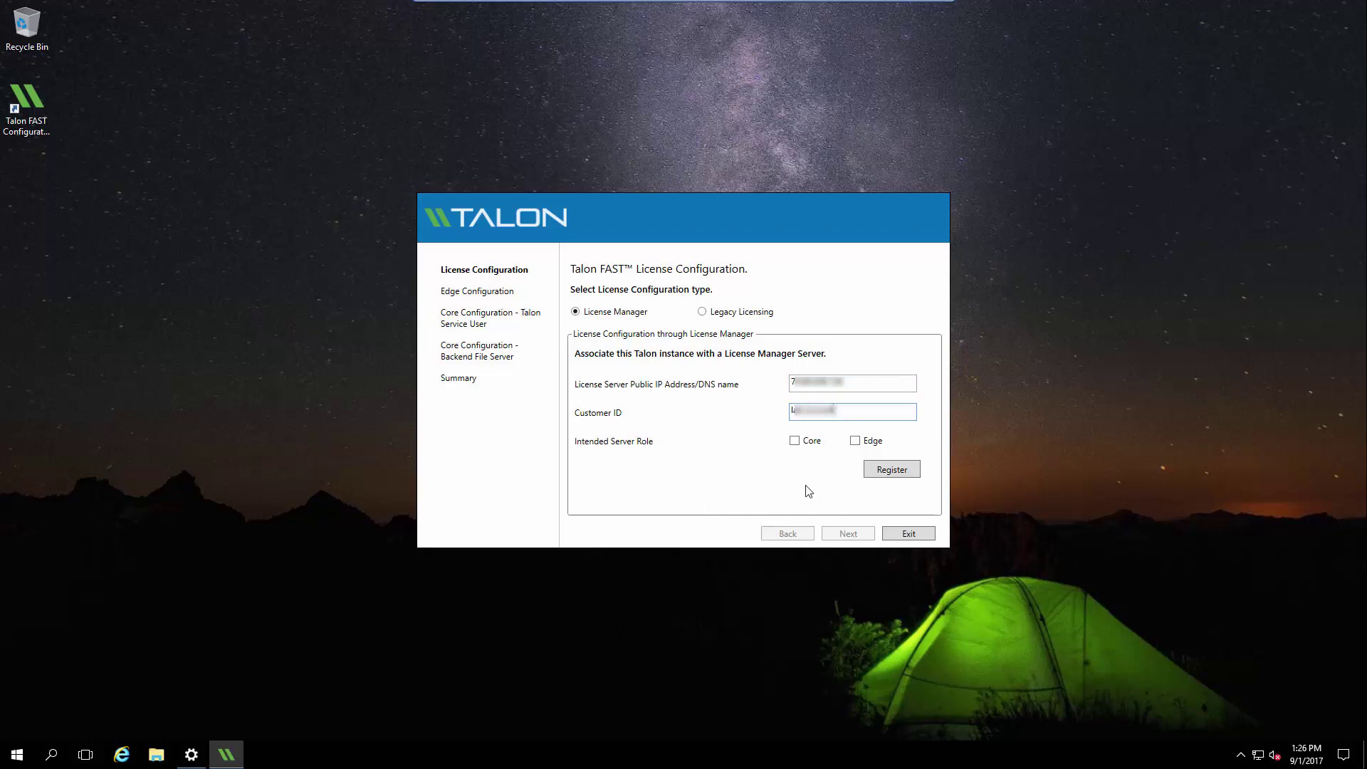
pyautogui.click(871, 444)
pyautogui.click(874, 470)
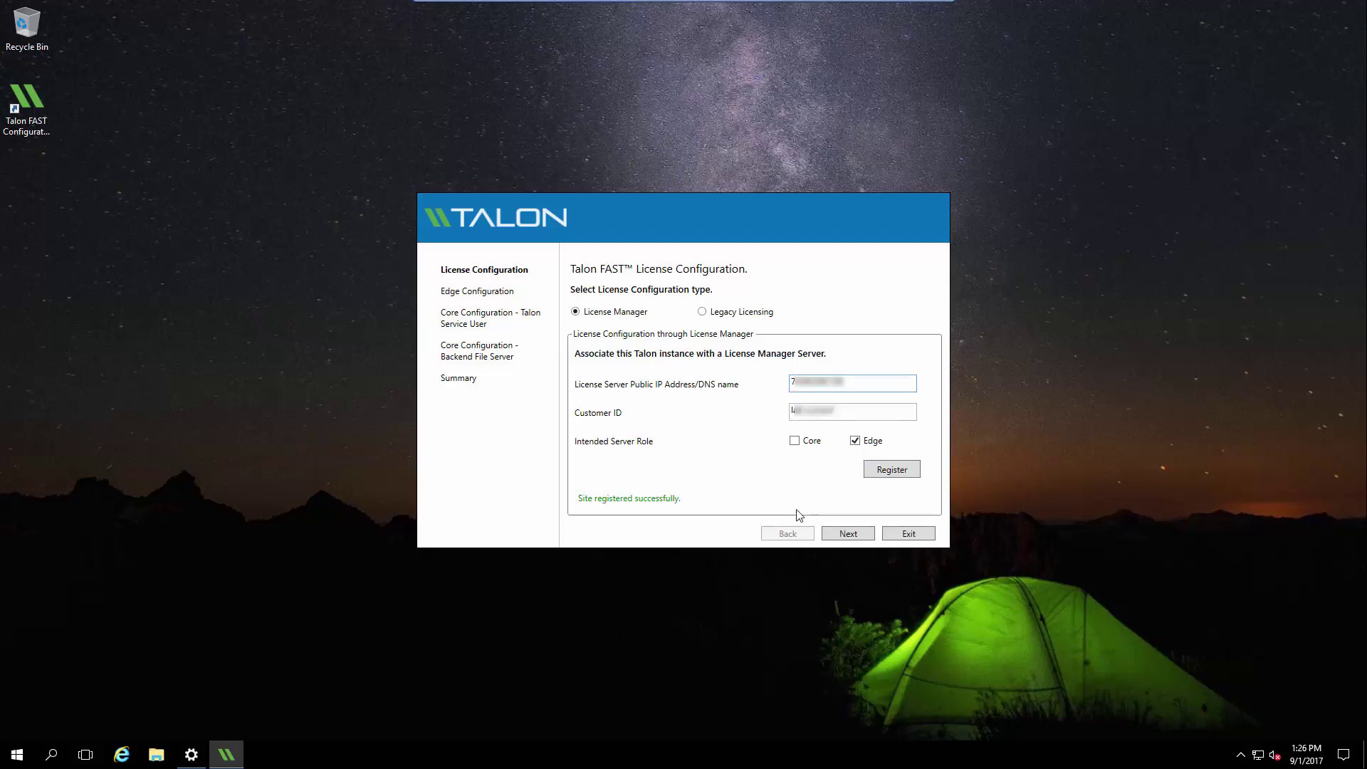
# Step: Link the Edge to Fabric ID 'datacenter' at 192.168.10.213 and apply the configuration
pyautogui.click(834, 538)
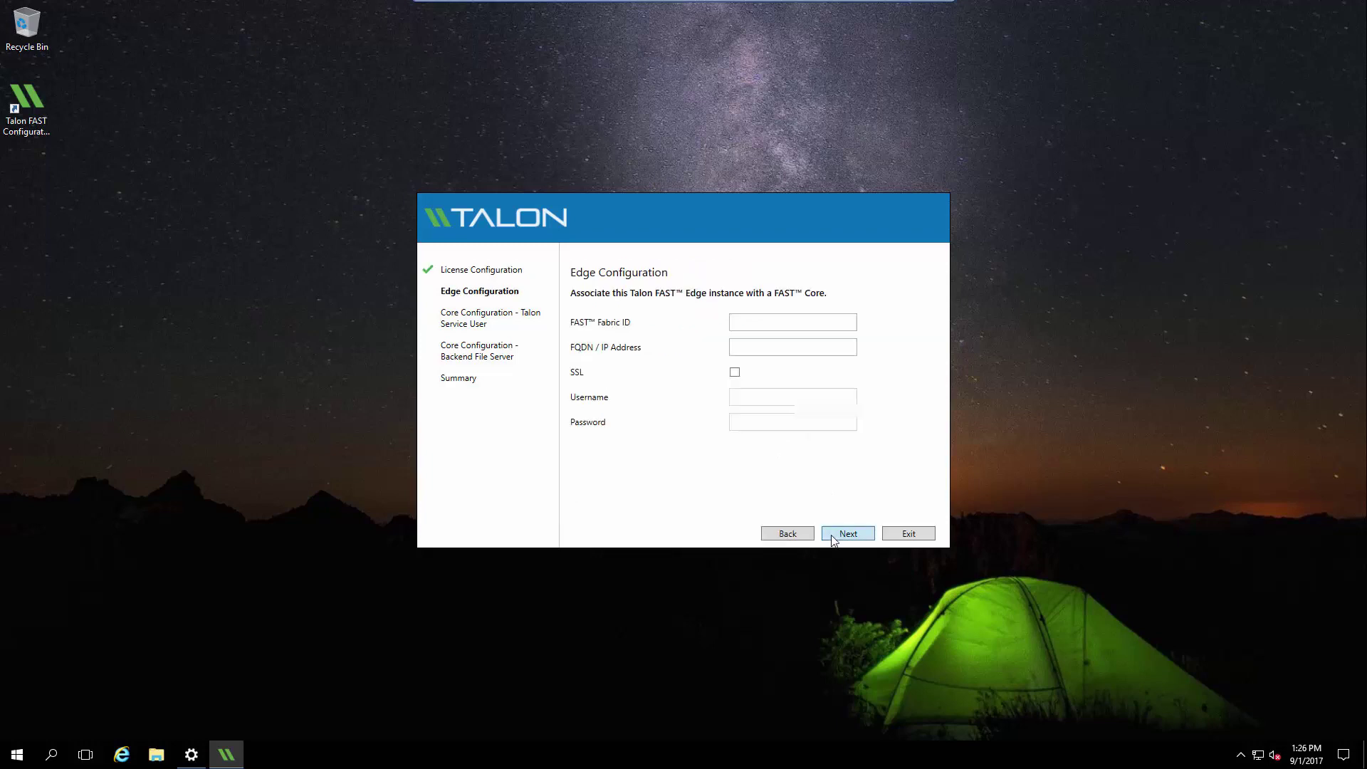
pyautogui.click(769, 326)
pyautogui.write('datacenter')
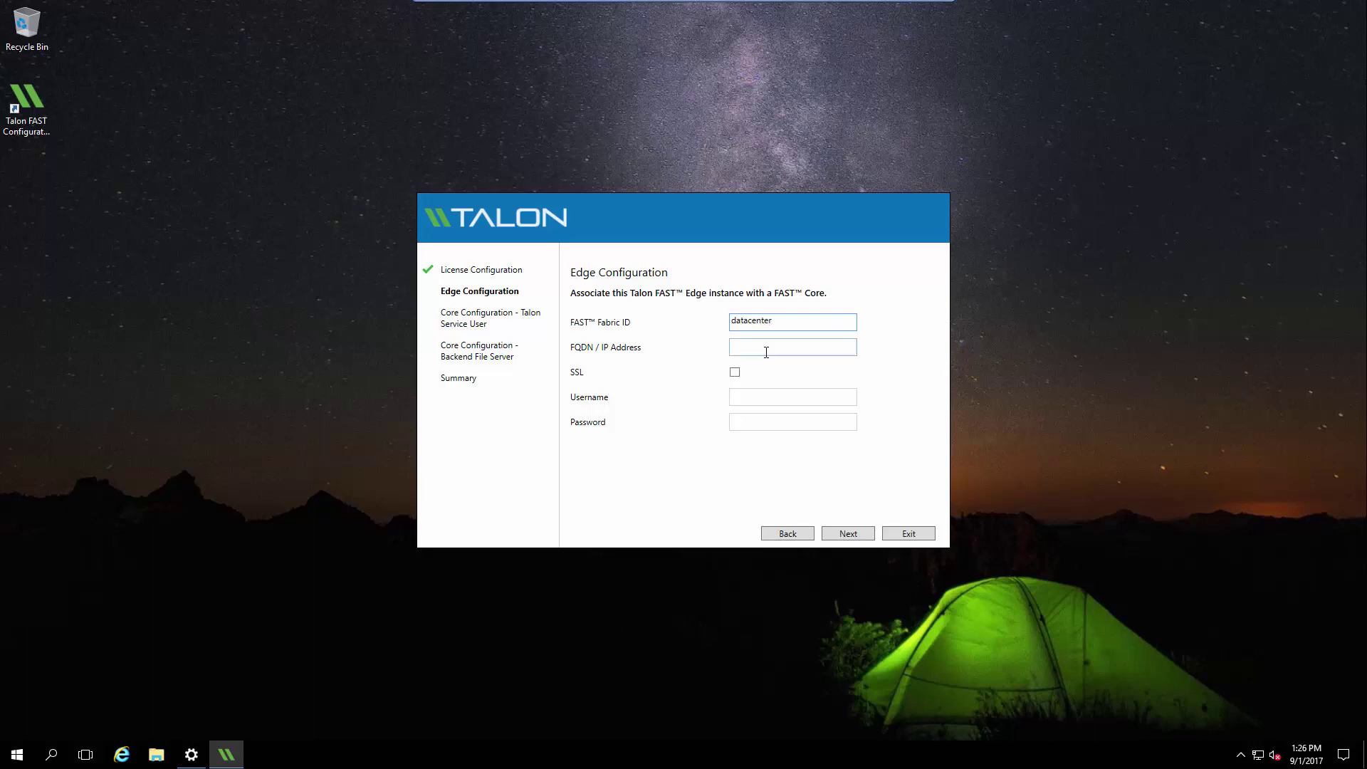
pyautogui.click(768, 350)
pyautogui.write('192.168.10.213')
pyautogui.click(872, 540)
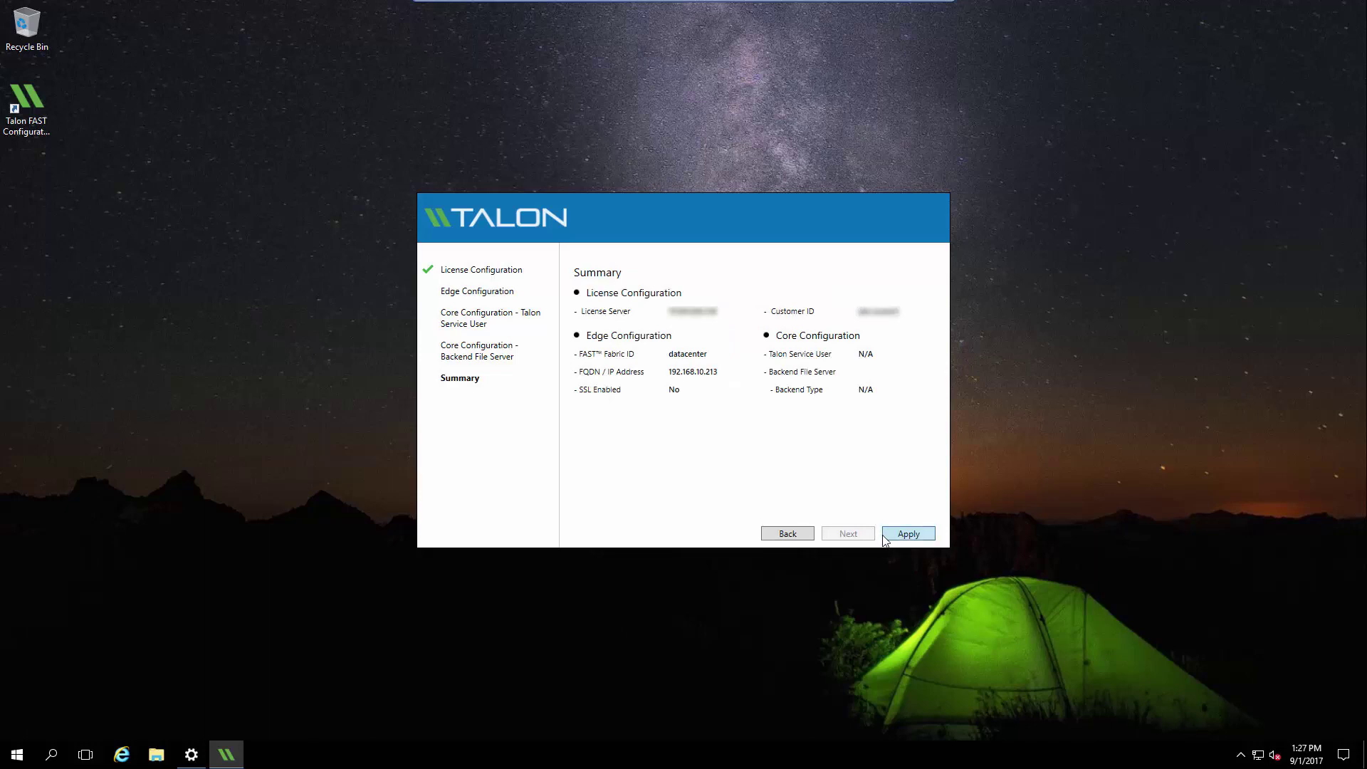
pyautogui.click(883, 539)
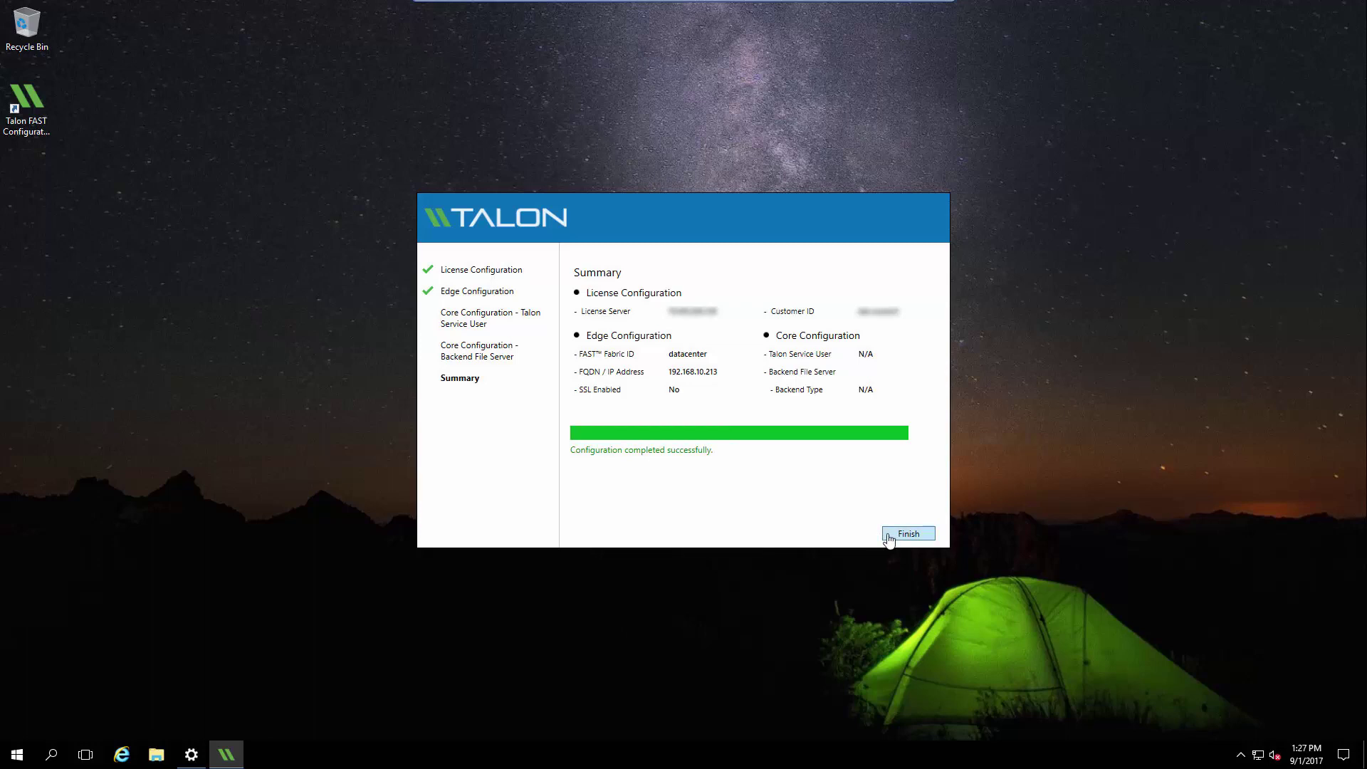
# Step: Finish the wizard, verify datacenter appears under FAST Edge Core Instances, then close the console
pyautogui.click(888, 535)
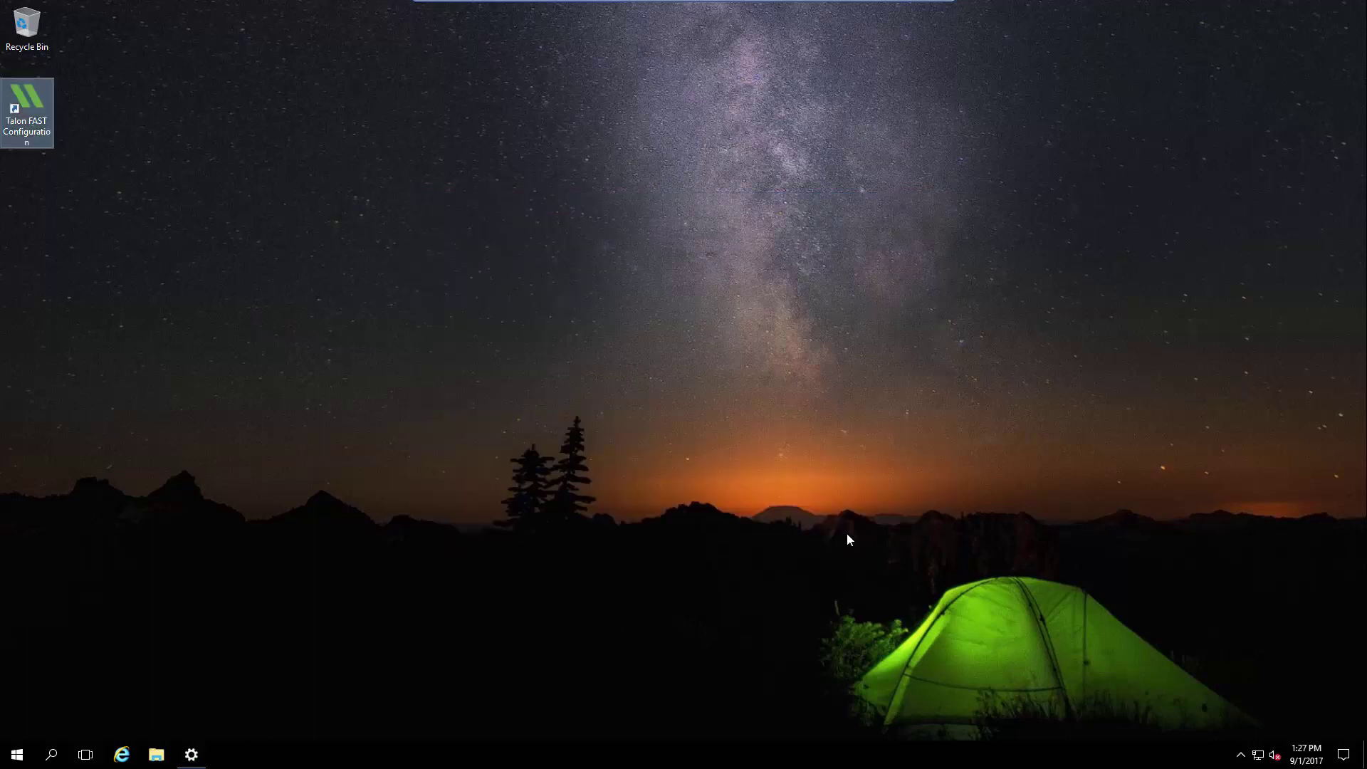
pyautogui.doubleClick(25, 139)
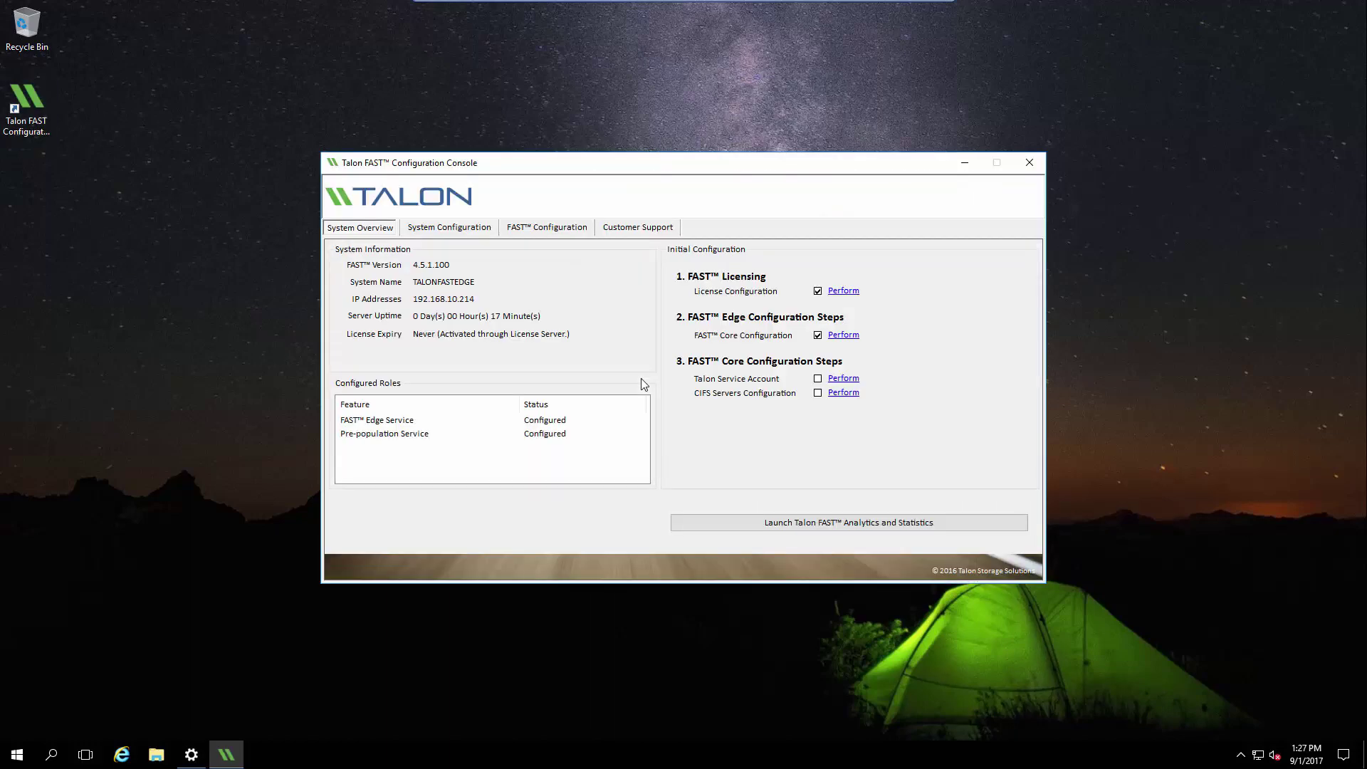
pyautogui.click(536, 233)
pyautogui.click(417, 253)
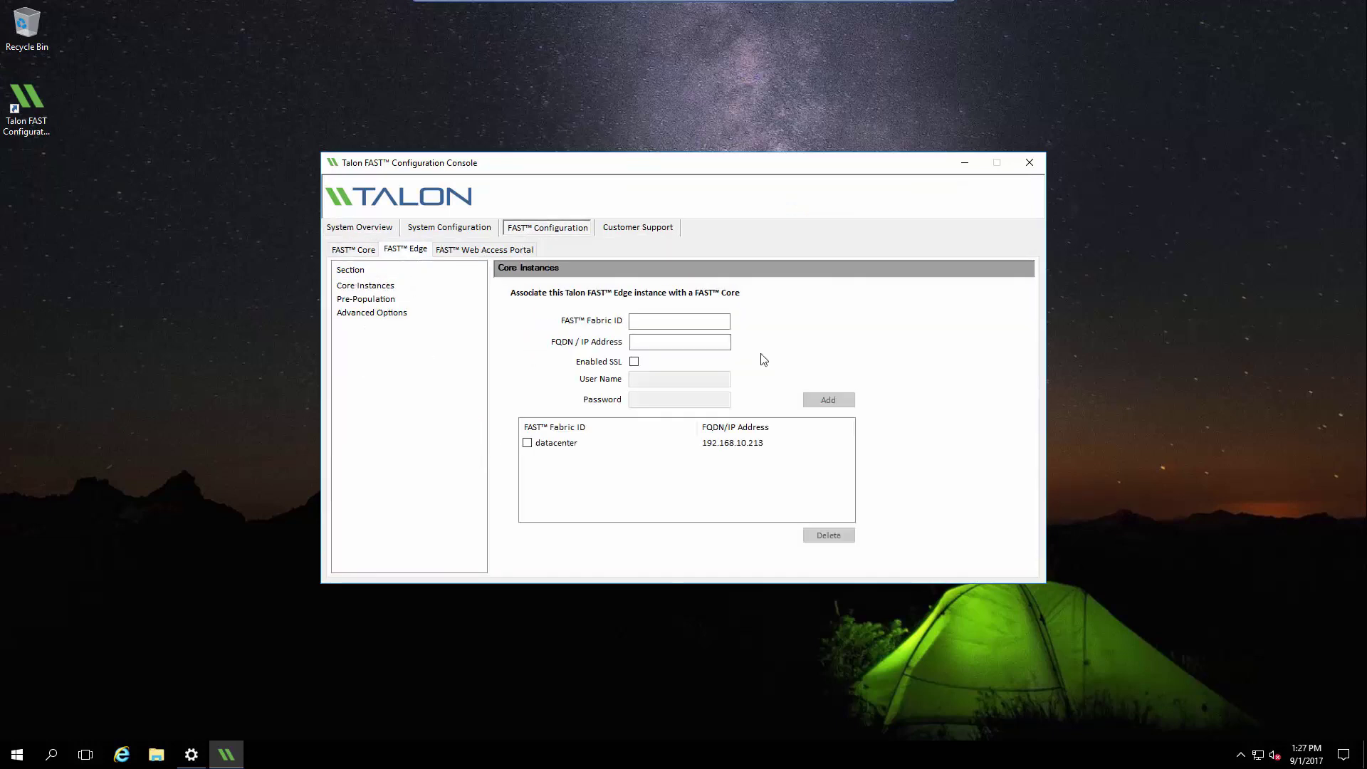
pyautogui.click(1030, 163)
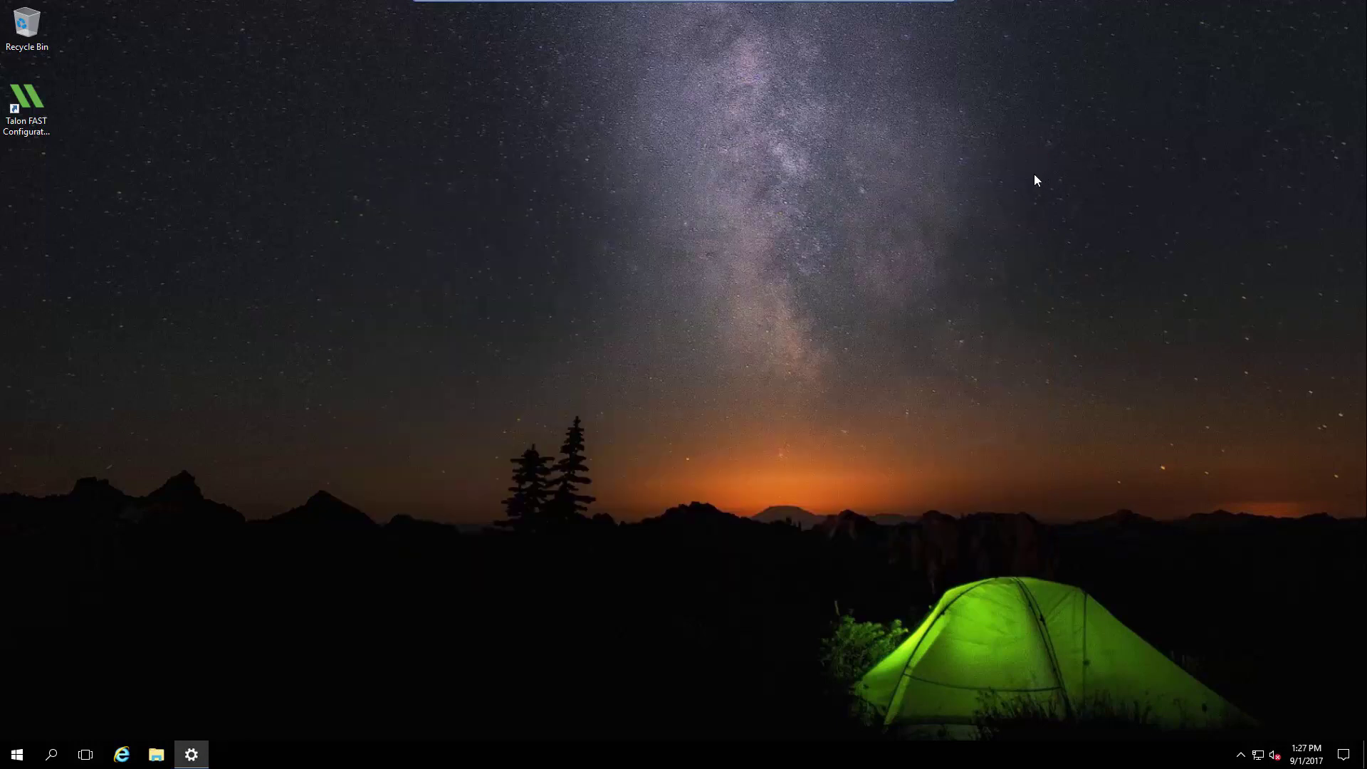